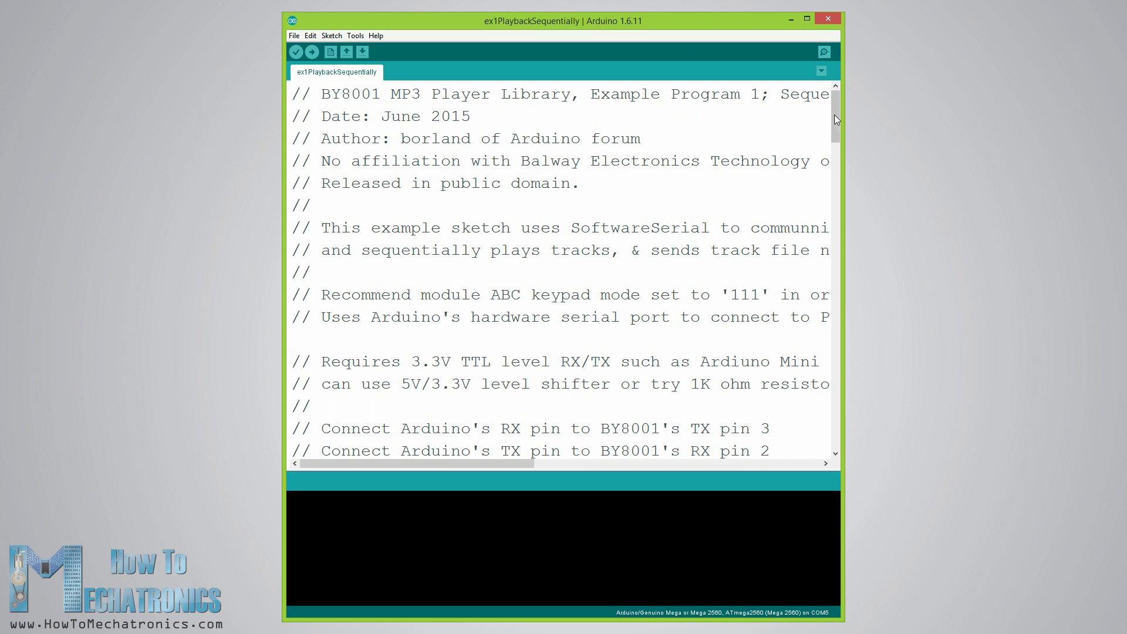
pyautogui.moveTo(834, 115); pyautogui.dragTo(833, 184)
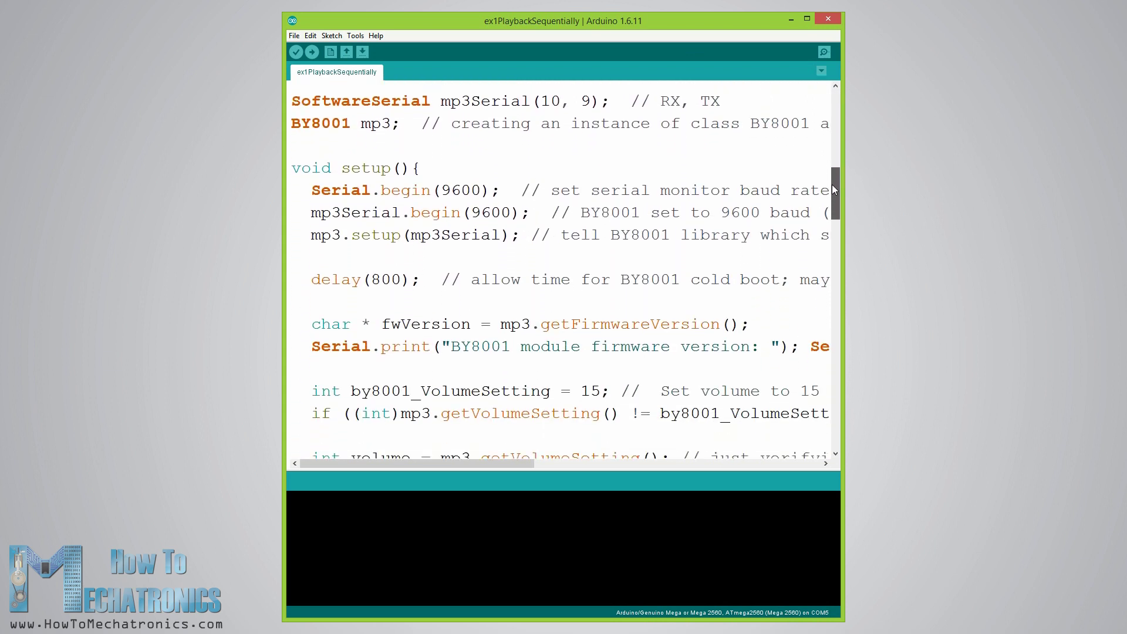
pyautogui.moveTo(307, 197); pyautogui.dragTo(701, 413)
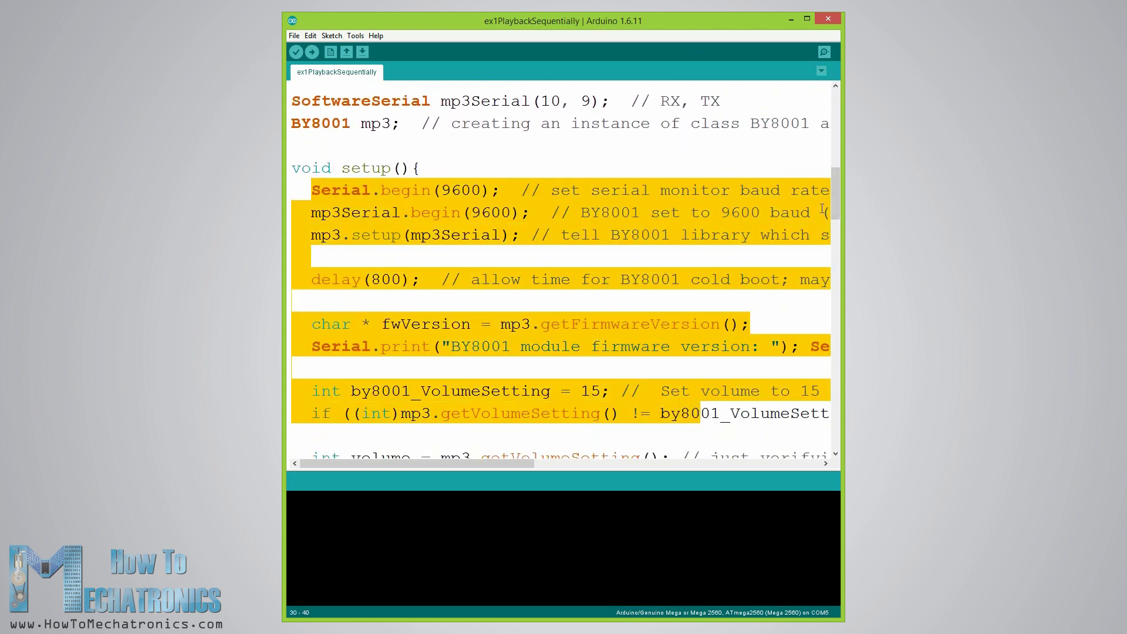
pyautogui.moveTo(839, 195); pyautogui.dragTo(836, 349)
# Highlight the command set usage comment block in the example sketch
pyautogui.moveTo(292, 146); pyautogui.dragTo(635, 376)
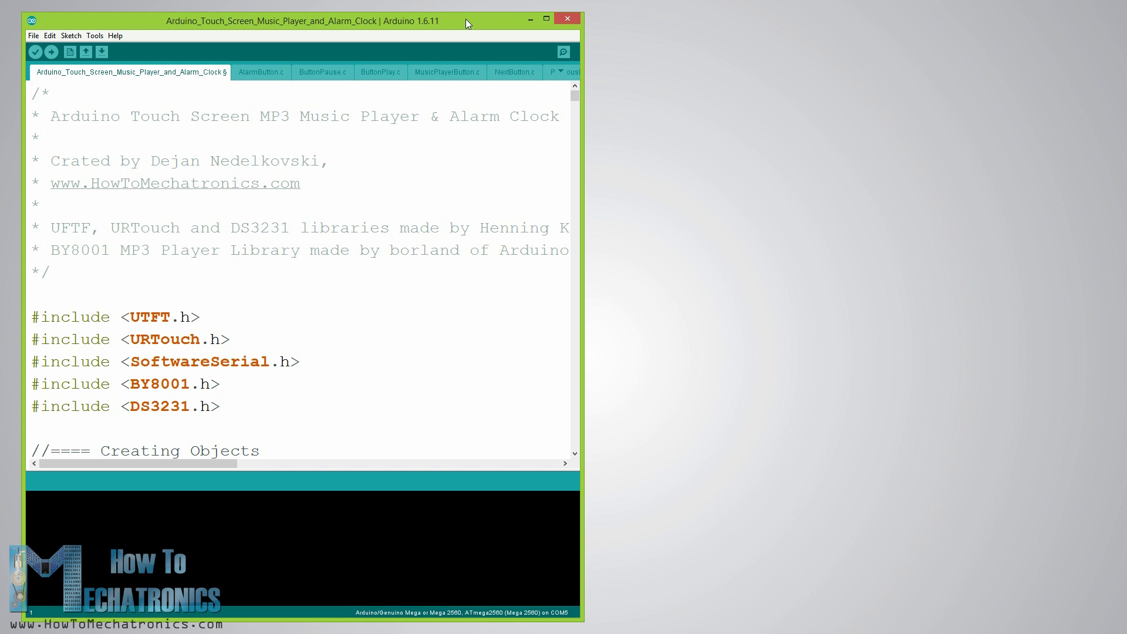
pyautogui.scroll(-2, 233, 345)
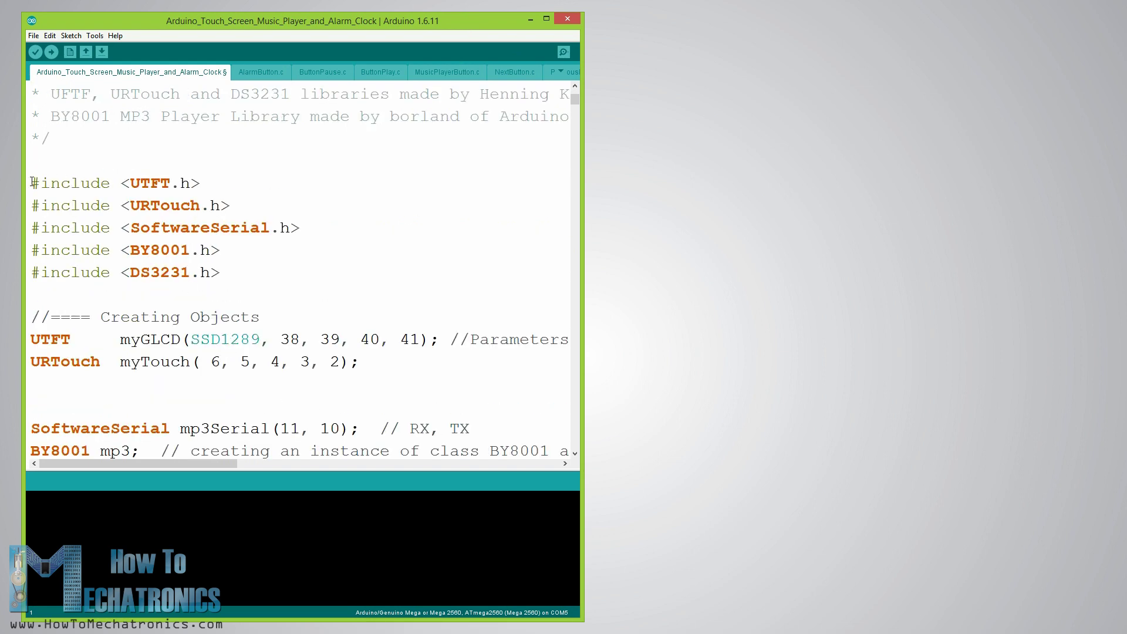
# Highlight the UTFT, URTouch, BY8001 and SoftwareSerial includes, then the object creation lines through DS3231
pyautogui.moveTo(32, 182); pyautogui.dragTo(232, 206)
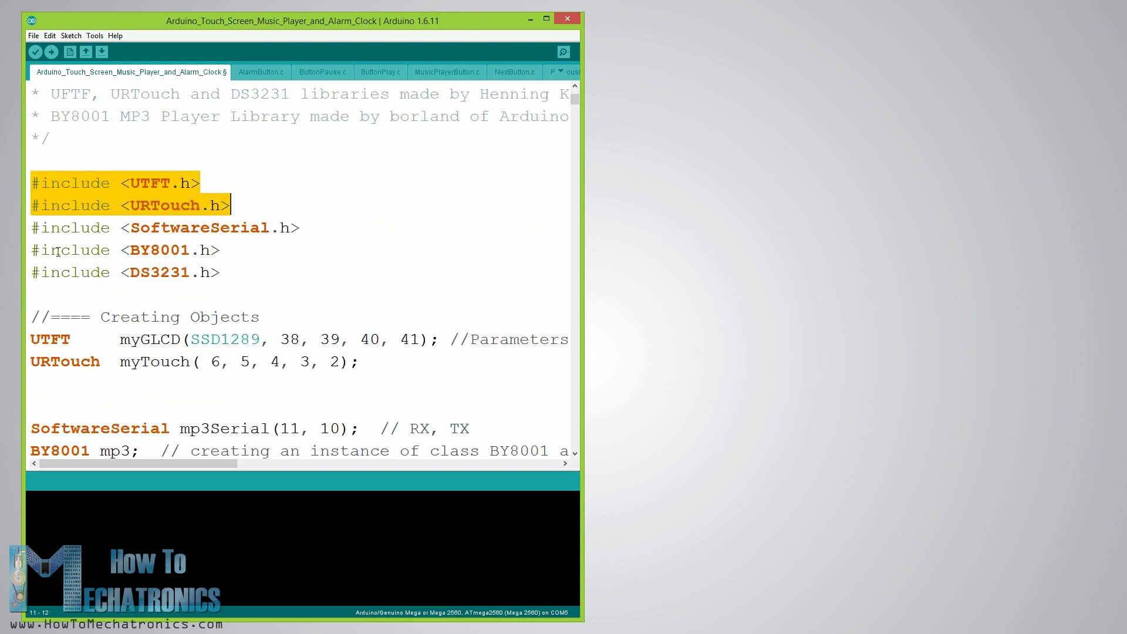
pyautogui.moveTo(32, 250); pyautogui.dragTo(237, 268)
pyautogui.moveTo(33, 227); pyautogui.dragTo(301, 228)
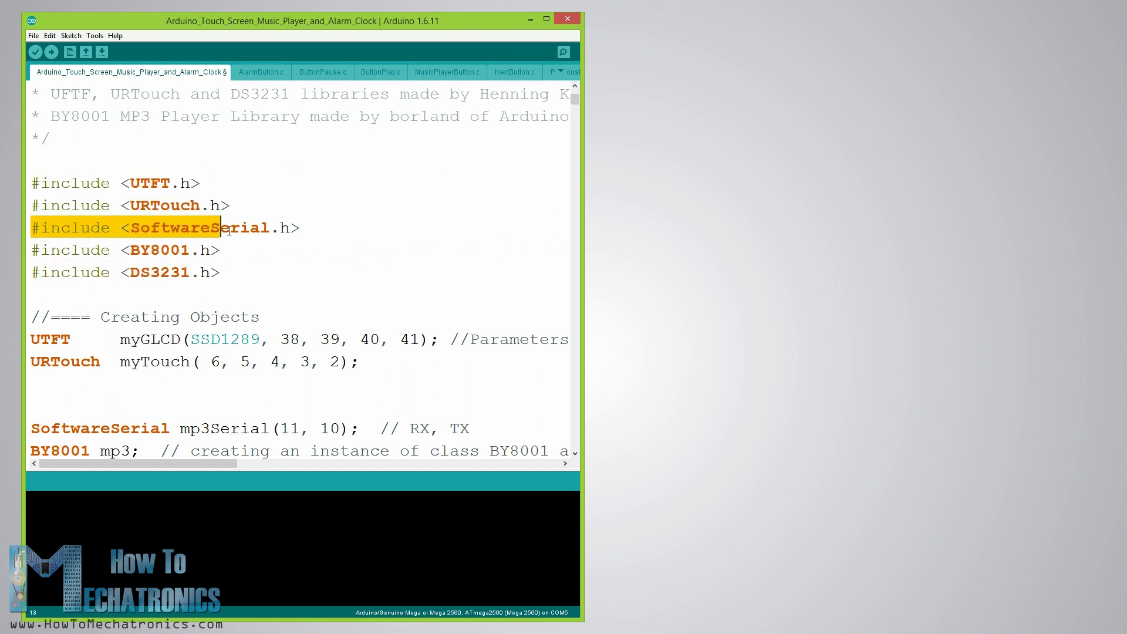
pyautogui.scroll(-1, 314, 229)
pyautogui.scroll(-2, 315, 228)
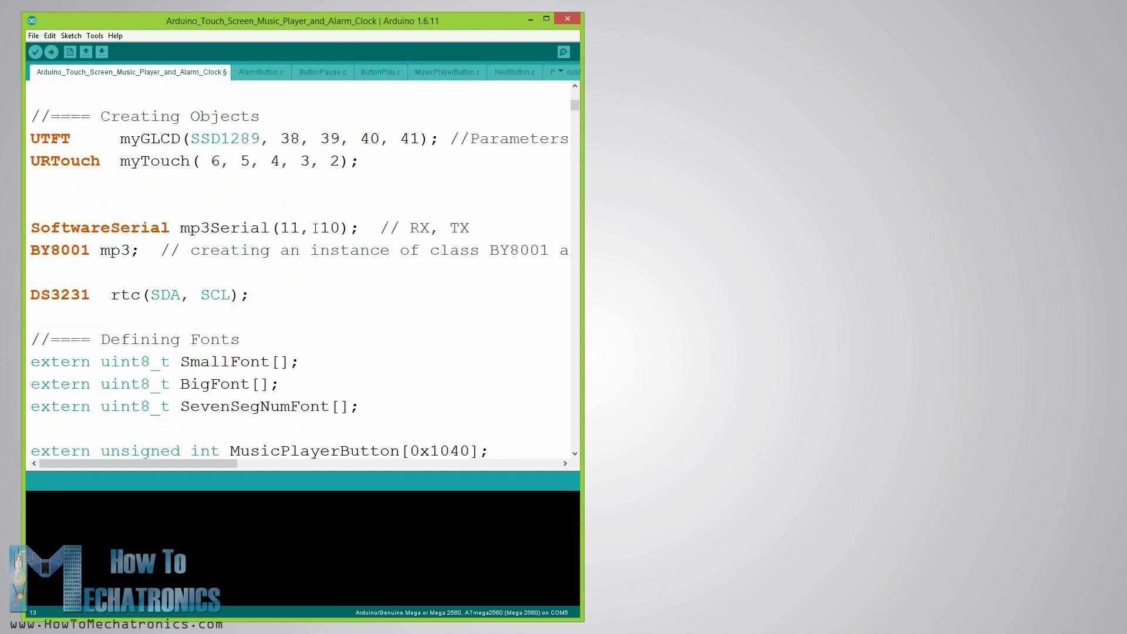
pyautogui.moveTo(33, 115); pyautogui.dragTo(304, 298)
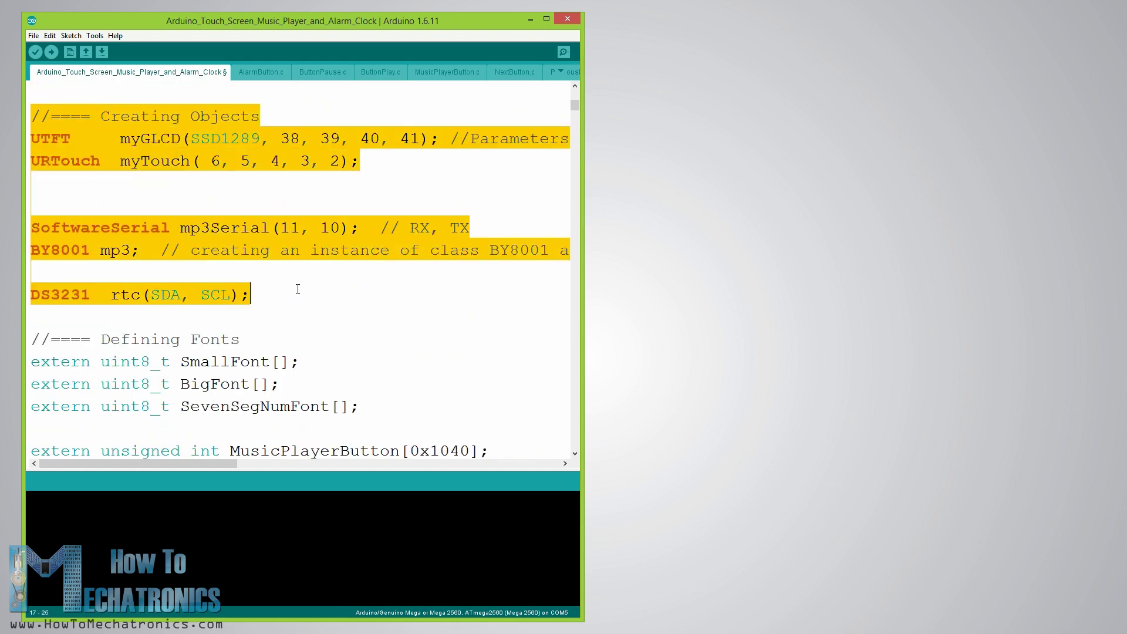
pyautogui.scroll(-2, 141, 269)
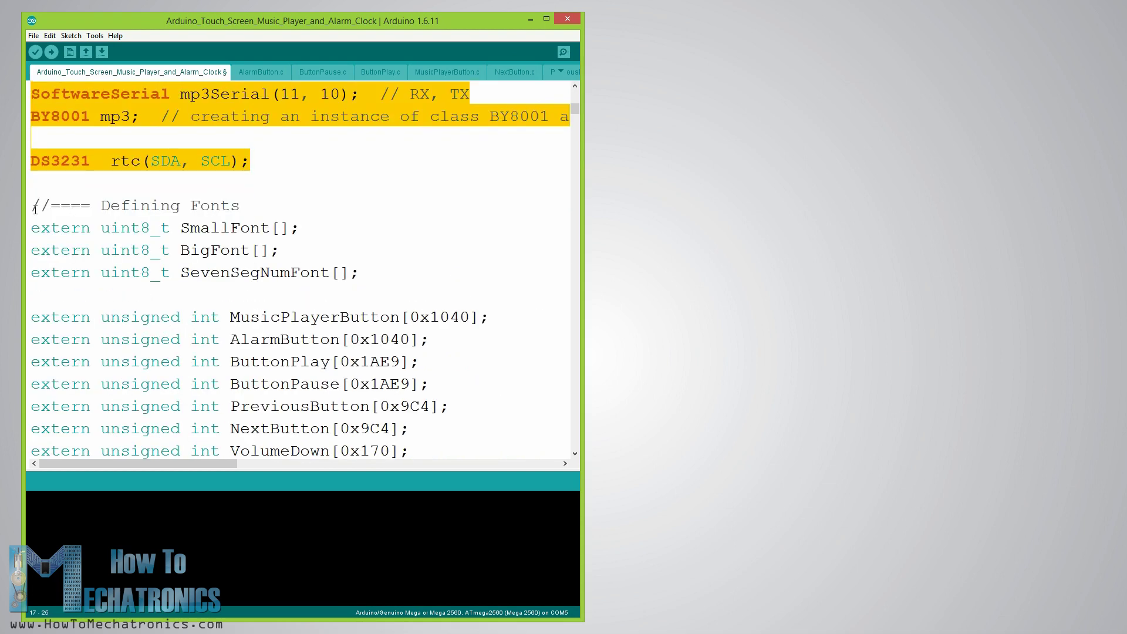
pyautogui.moveTo(33, 207)
pyautogui.mouseDown()
pyautogui.moveTo(312, 270)
pyautogui.moveTo(297, 182)
pyautogui.moveTo(294, 335)
pyautogui.moveTo(342, 361)
pyautogui.moveTo(349, 385)
pyautogui.mouseUp()
pyautogui.scroll(-3, 312, 269)
pyautogui.scroll(-3, 297, 181)
pyautogui.scroll(2, 247, 303)
pyautogui.scroll(2, 249, 306)
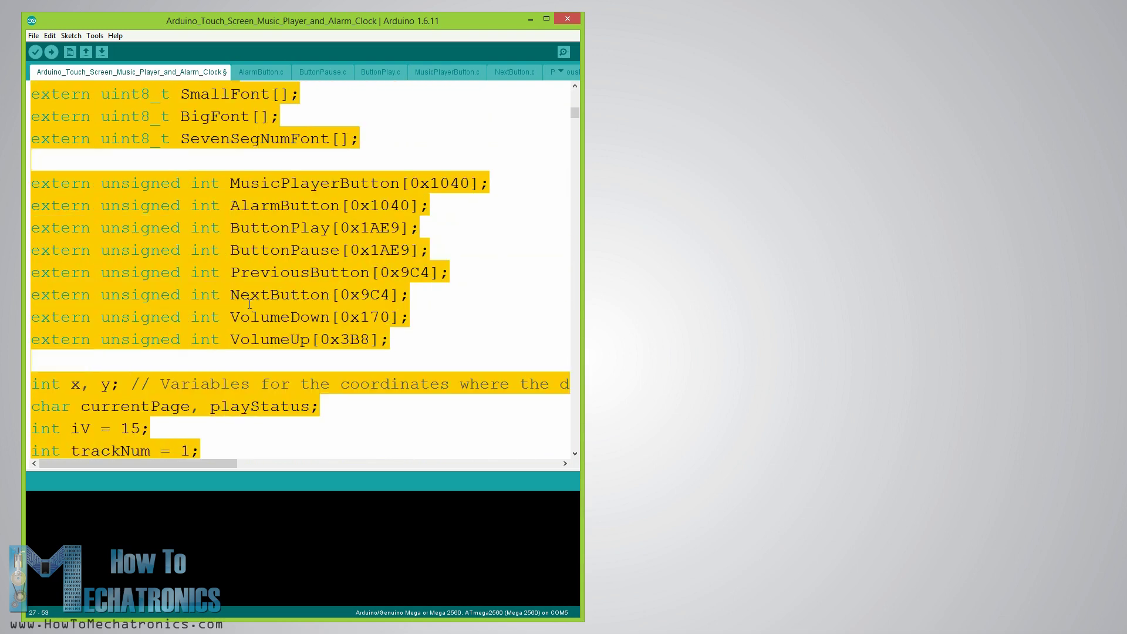
# Highlight the eight button image declarations, then bring up AlarmButton.c
pyautogui.click(201, 250)
pyautogui.moveTo(31, 183)
pyautogui.mouseDown()
pyautogui.moveTo(191, 229)
pyautogui.moveTo(431, 343)
pyautogui.mouseUp()
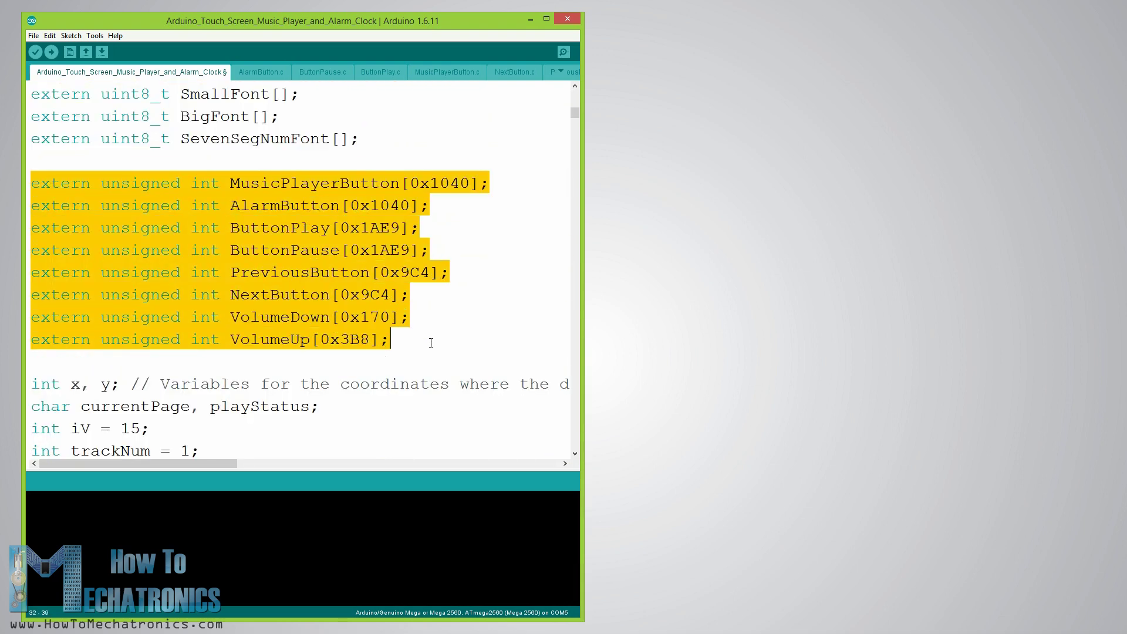
pyautogui.click(400, 331)
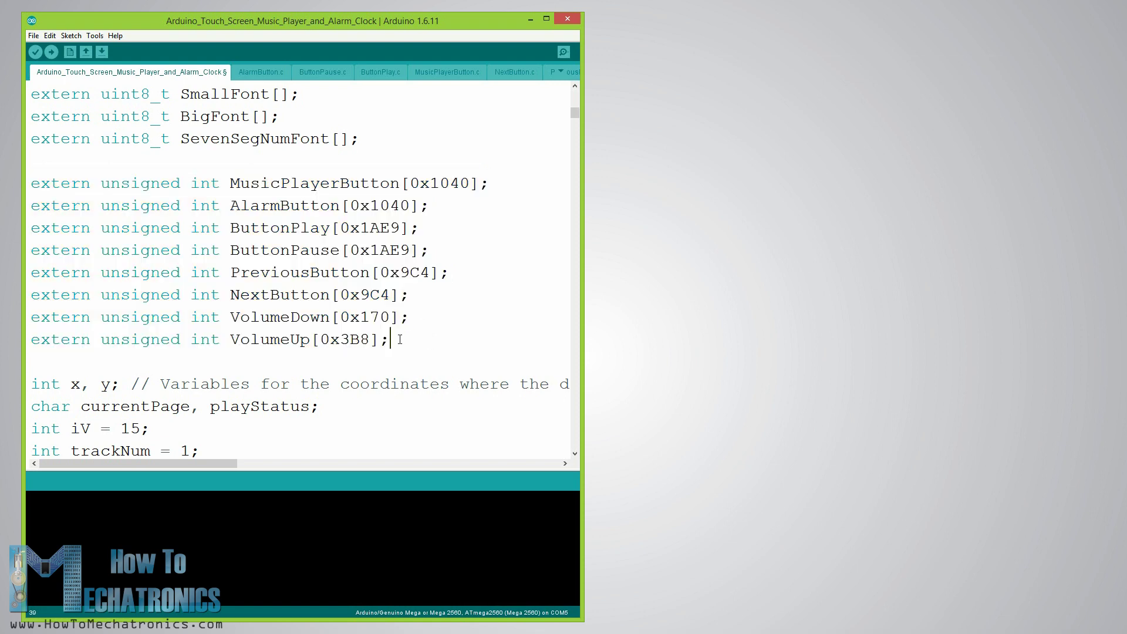
pyautogui.click(254, 71)
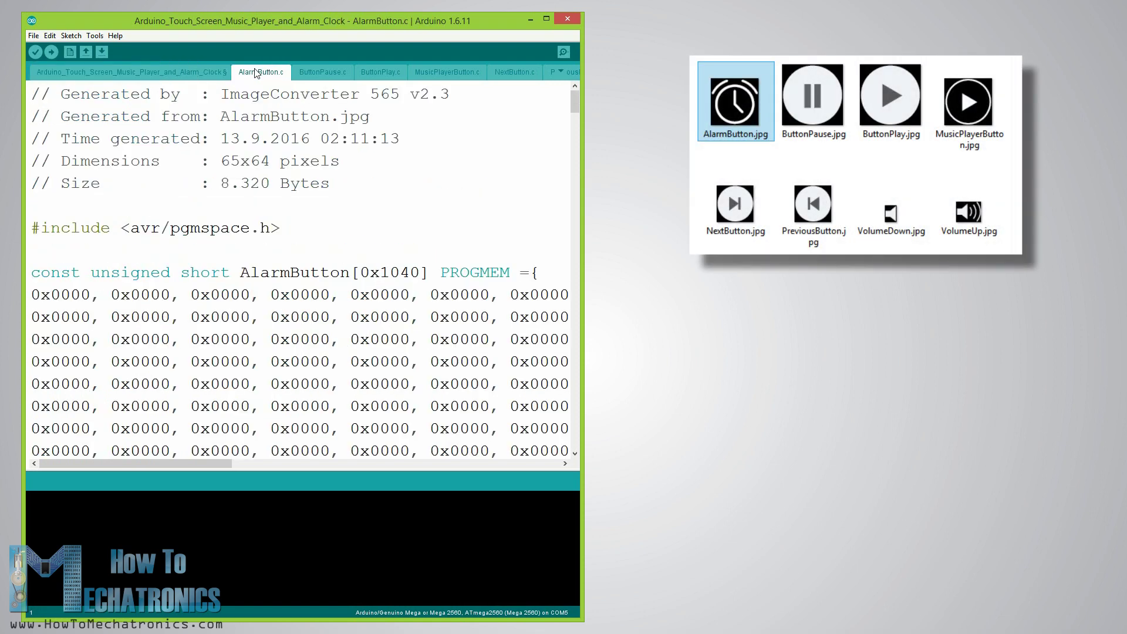
# Show the ButtonPause.c, ButtonPlay.c, MusicPlayerButton.c and NextButton.c files, then return to the main sketch
pyautogui.click(321, 71)
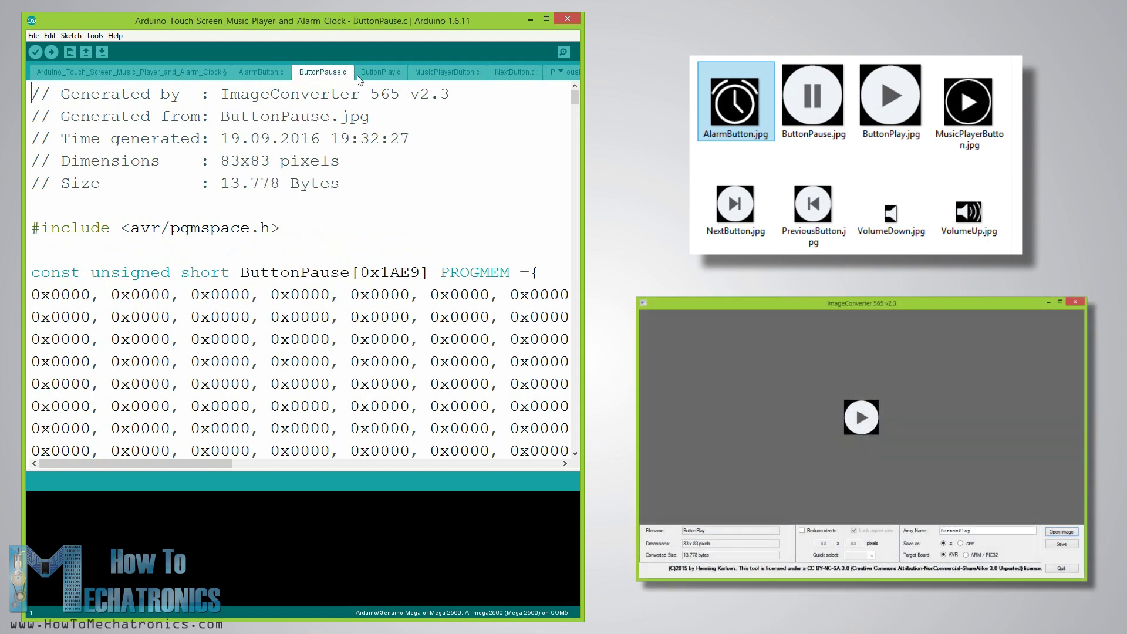
pyautogui.click(361, 74)
pyautogui.click(450, 71)
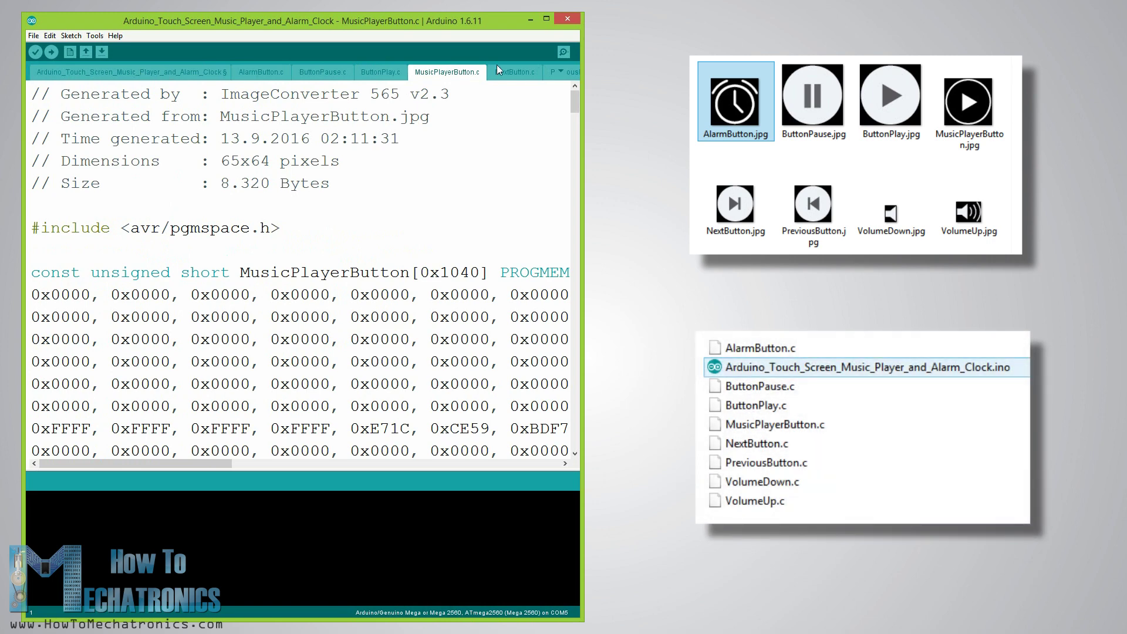
pyautogui.click(514, 71)
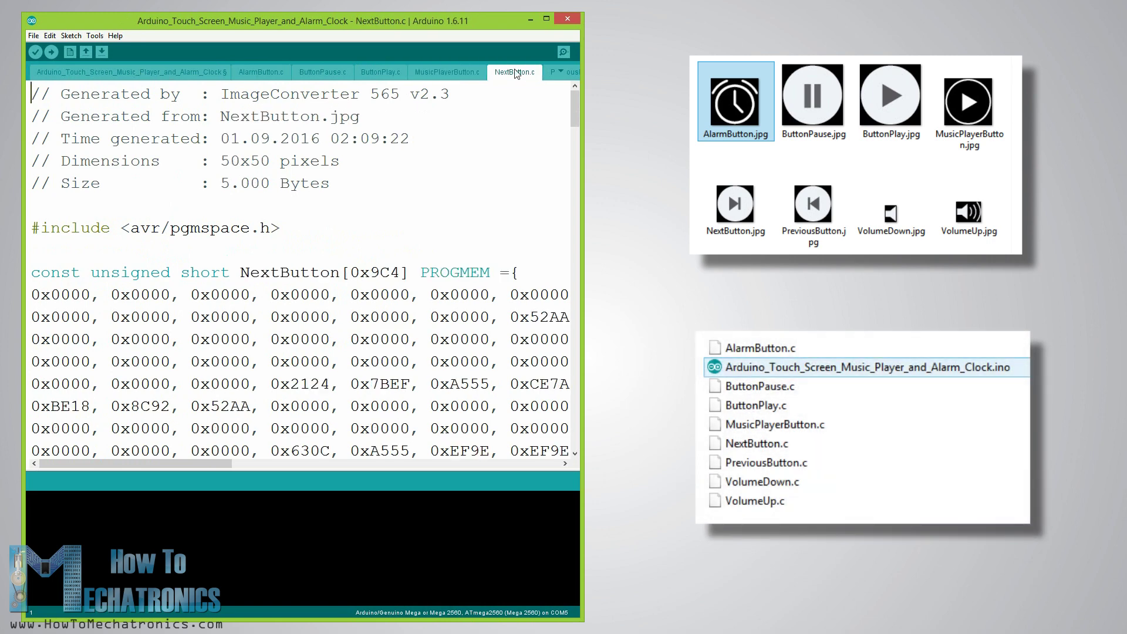
pyautogui.click(120, 76)
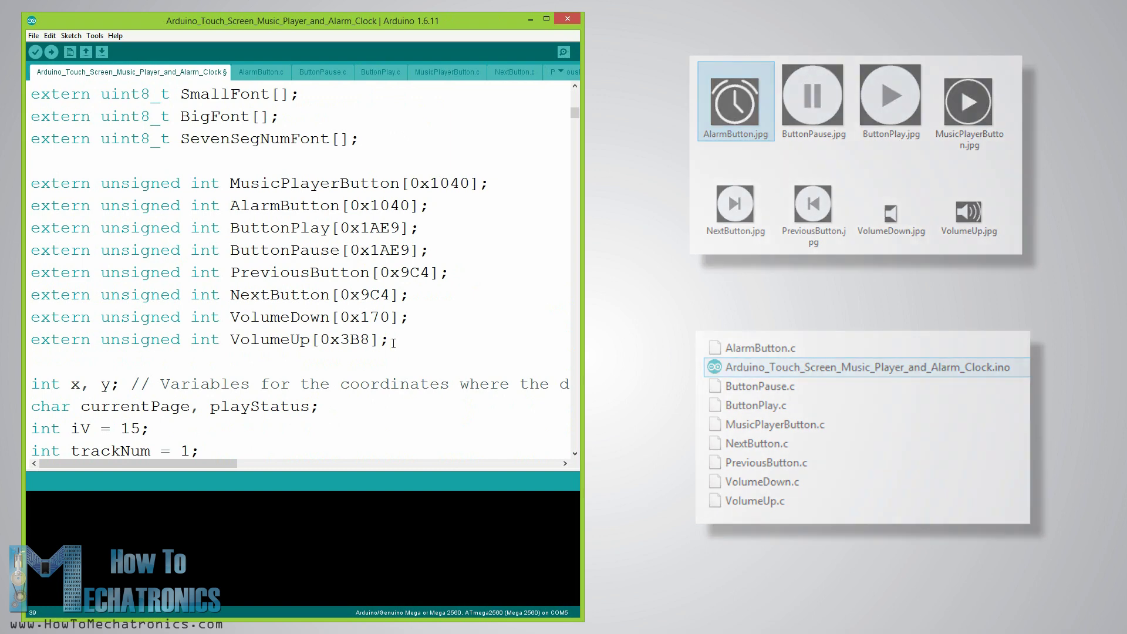
pyautogui.scroll(-1, 393, 342)
pyautogui.scroll(-3, 394, 342)
pyautogui.scroll(-2, 393, 341)
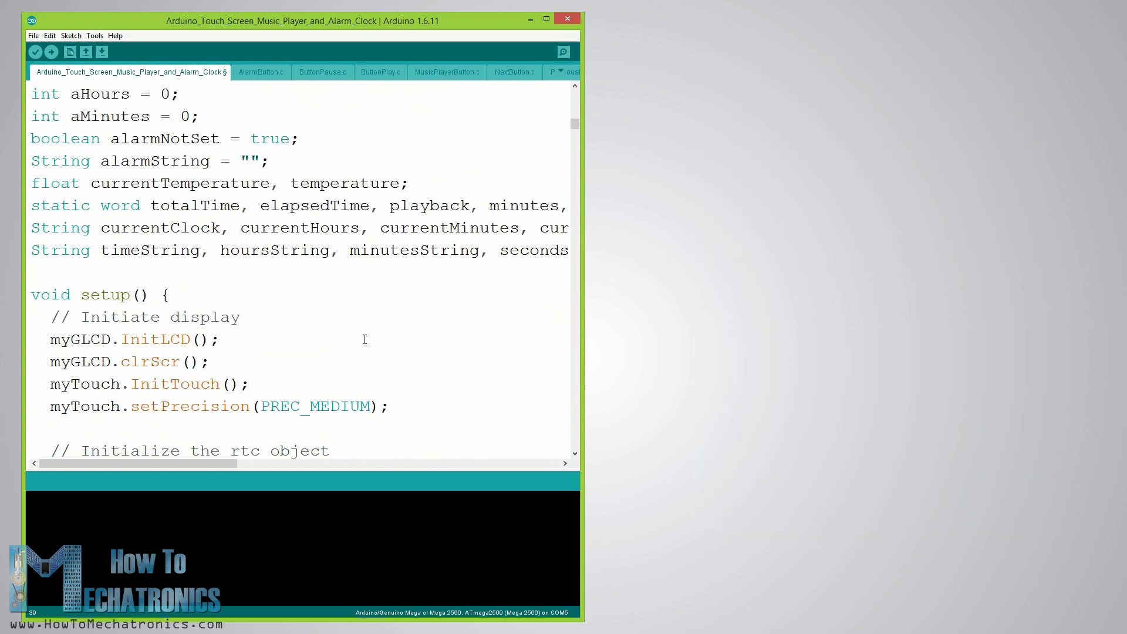
pyautogui.scroll(-3, 372, 335)
pyautogui.moveTo(51, 115); pyautogui.dragTo(275, 376)
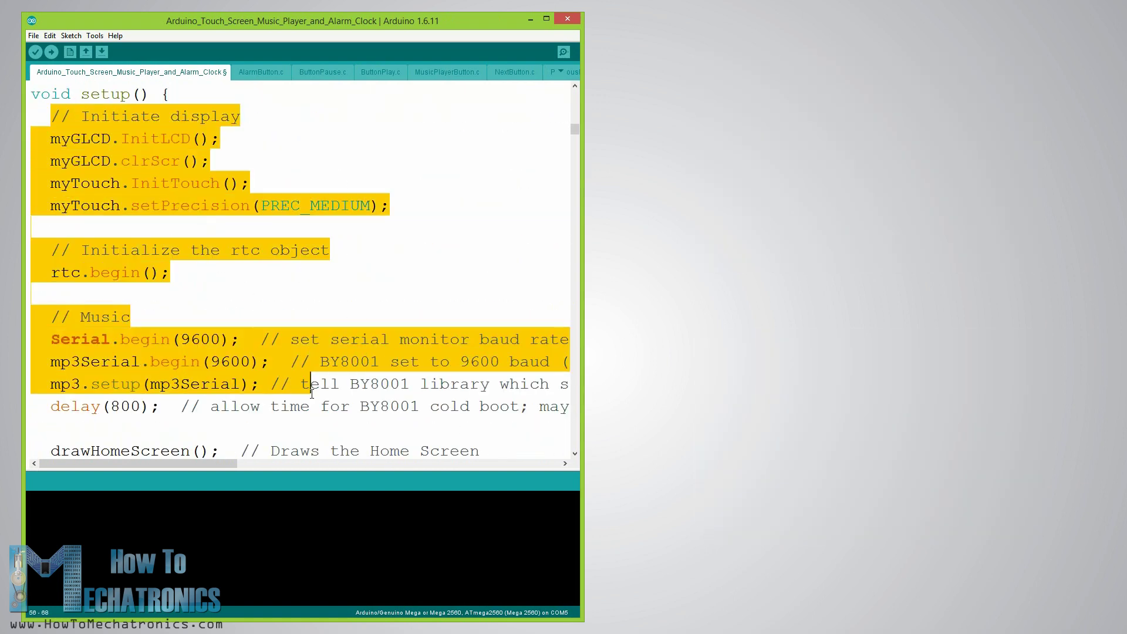
pyautogui.scroll(-3, 274, 376)
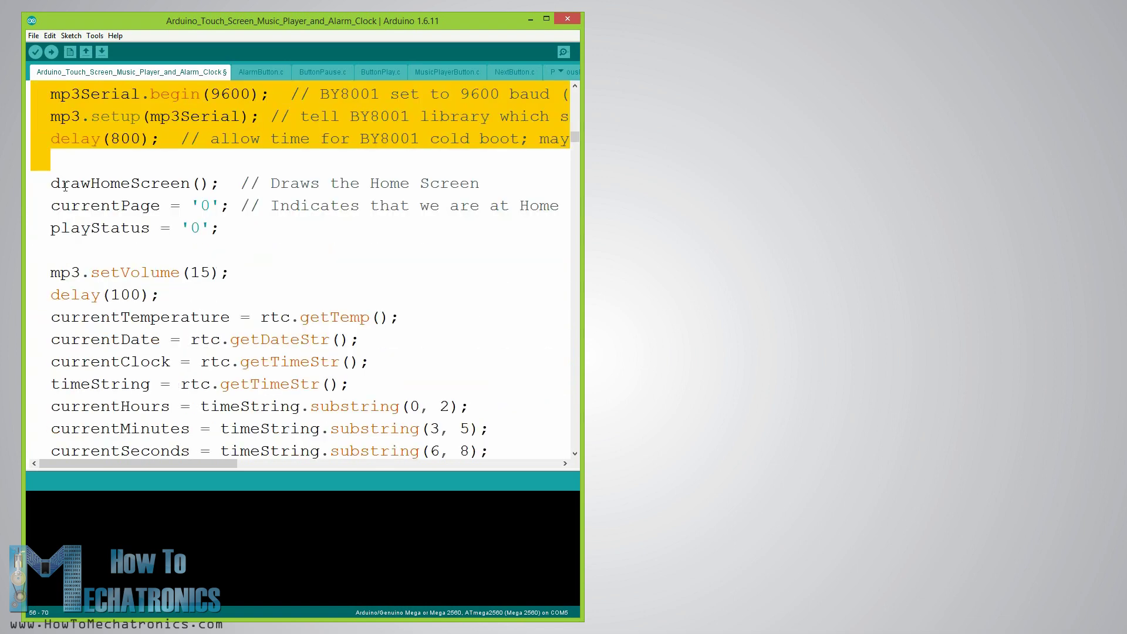
pyautogui.moveTo(50, 183); pyautogui.dragTo(229, 180)
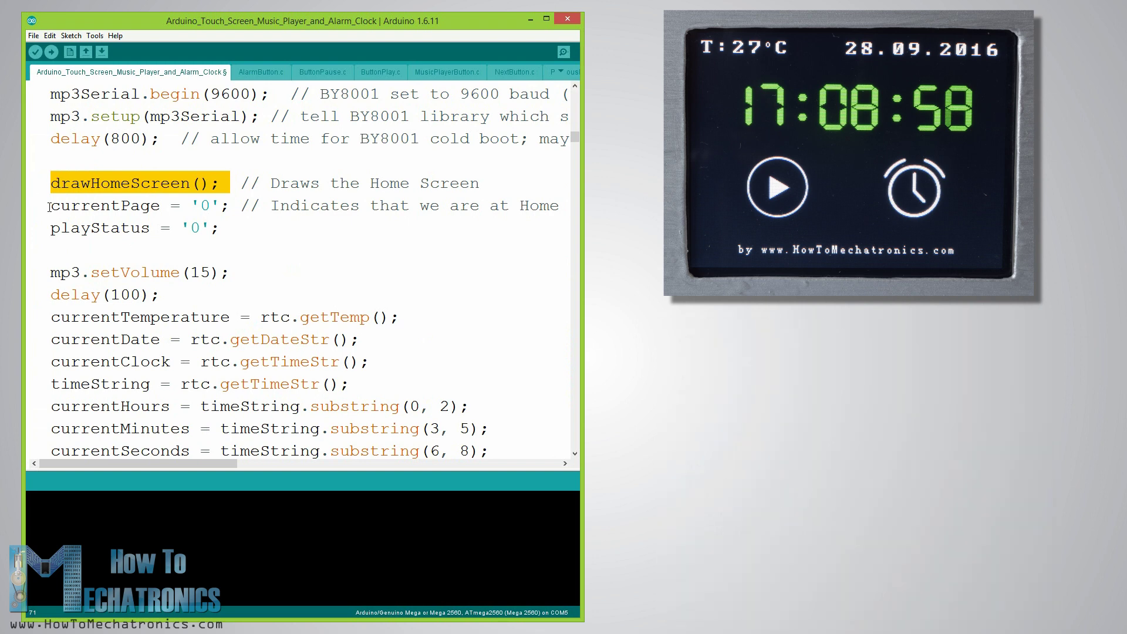
# Highlight the page, status and clock variable lines in setup(), then deselect them
pyautogui.moveTo(46, 205); pyautogui.dragTo(493, 451)
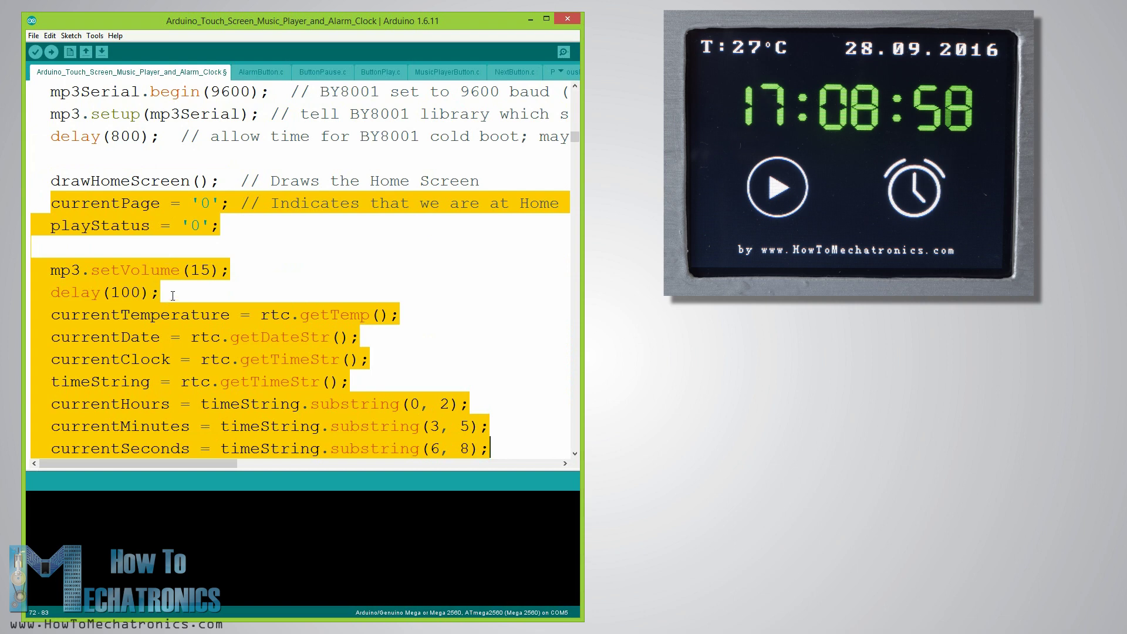
pyautogui.click(173, 296)
pyautogui.scroll(-1, 174, 295)
pyautogui.scroll(-4, 173, 295)
pyautogui.scroll(-1, 173, 295)
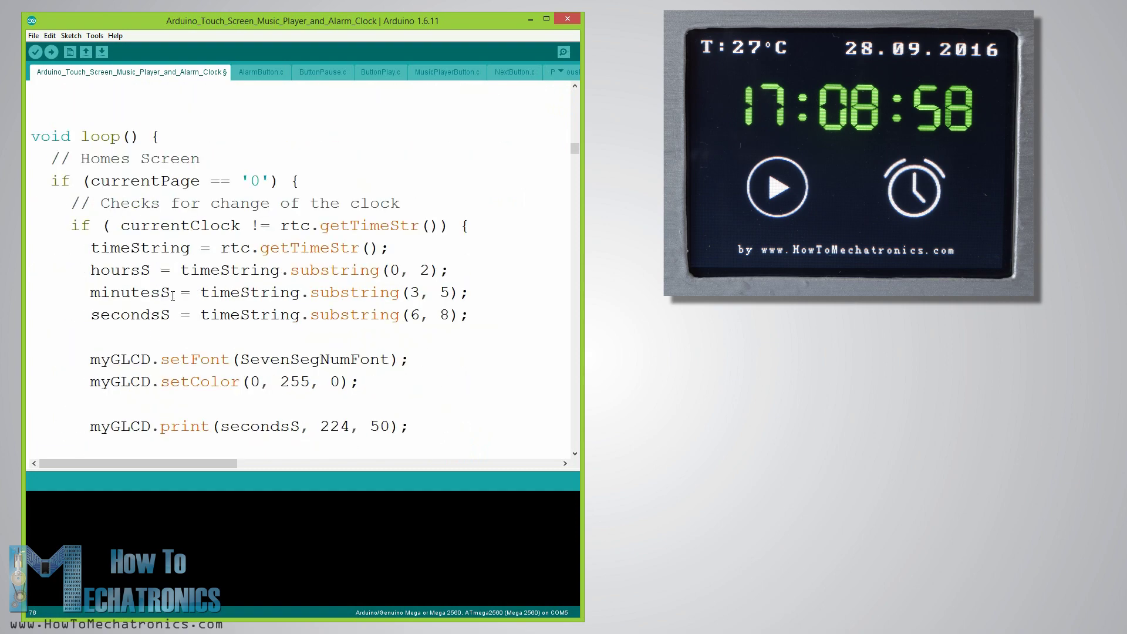
pyautogui.scroll(-1, 173, 295)
pyautogui.scroll(1, 173, 296)
# Highlight the currentPage '0' check, clock change check, RTC time read and hours/minutes split
pyautogui.moveTo(51, 181); pyautogui.dragTo(307, 190)
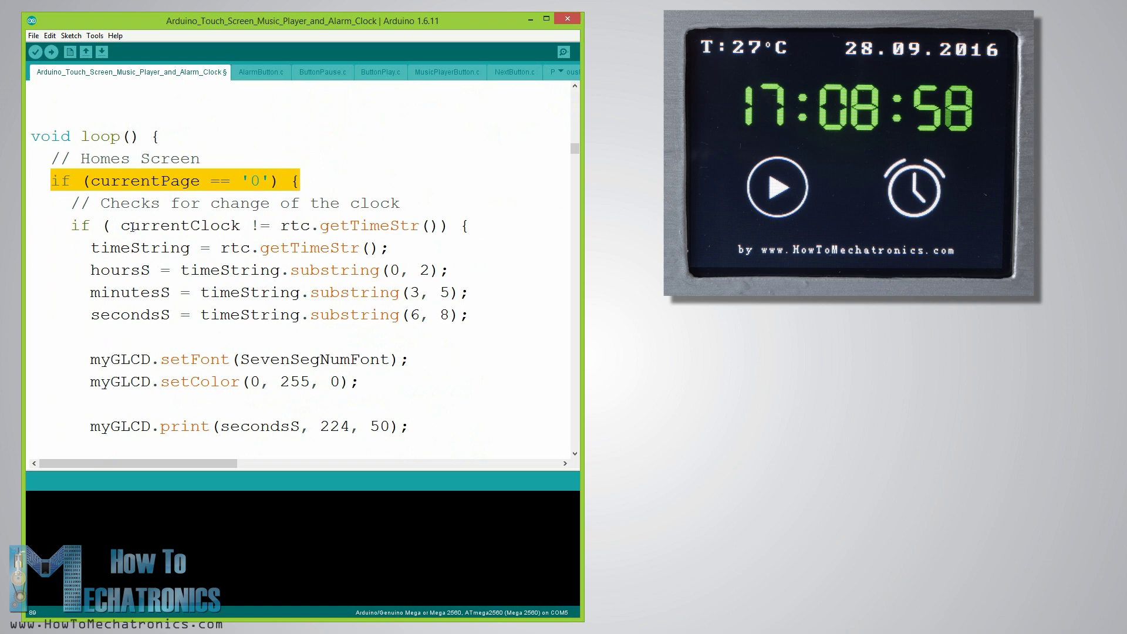
pyautogui.moveTo(69, 225); pyautogui.dragTo(467, 227)
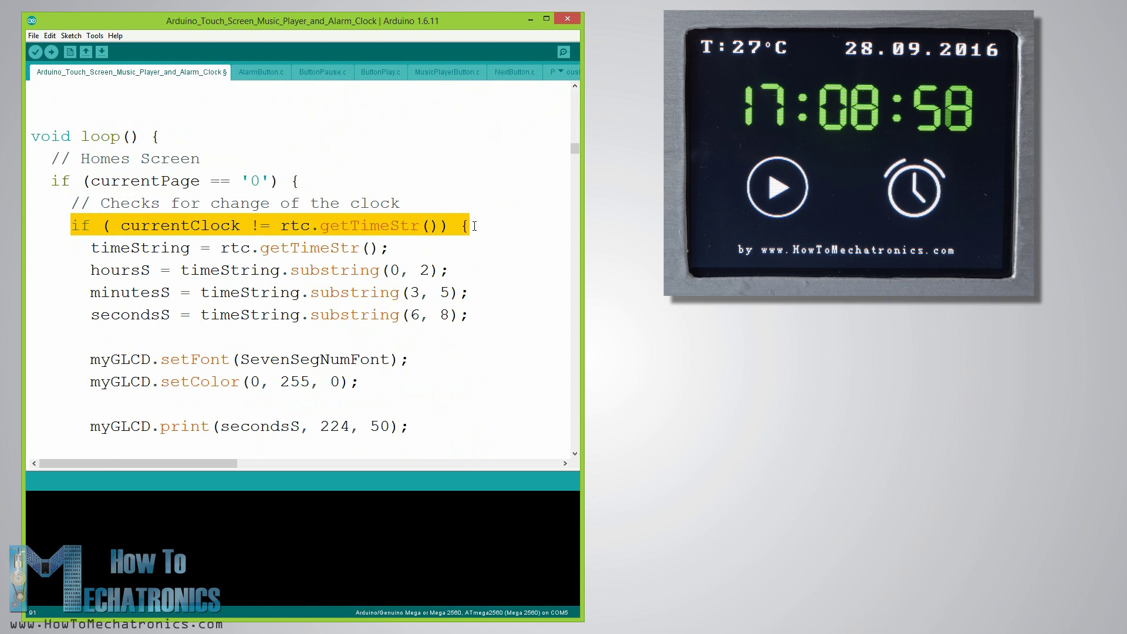
pyautogui.click(473, 226)
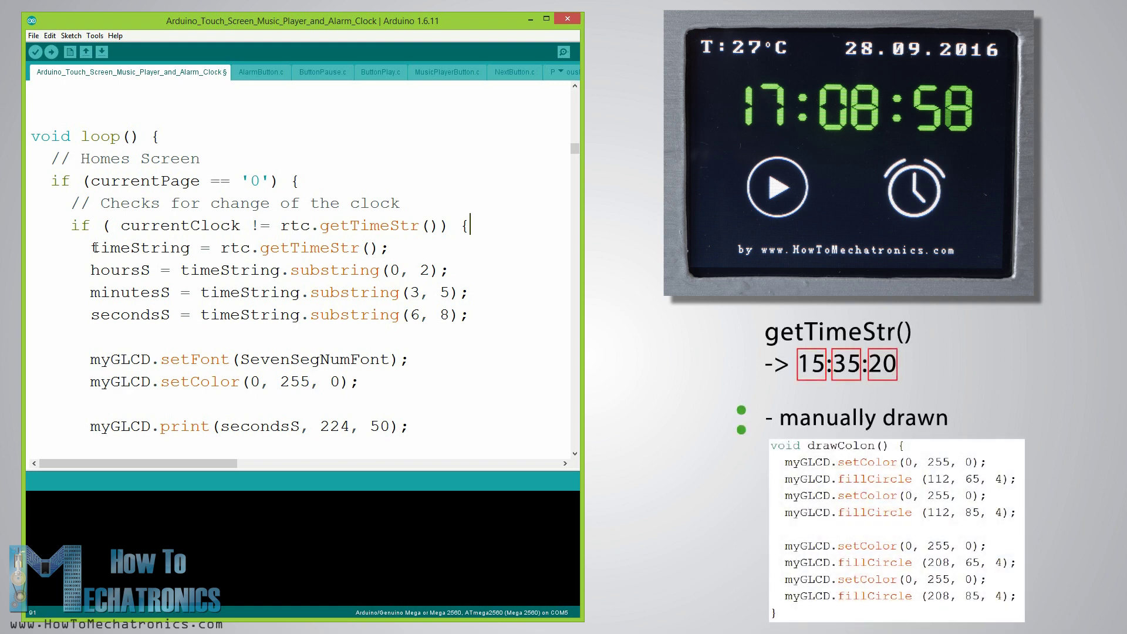
pyautogui.moveTo(91, 248)
pyautogui.mouseDown()
pyautogui.moveTo(436, 269)
pyautogui.moveTo(389, 248)
pyautogui.mouseUp()
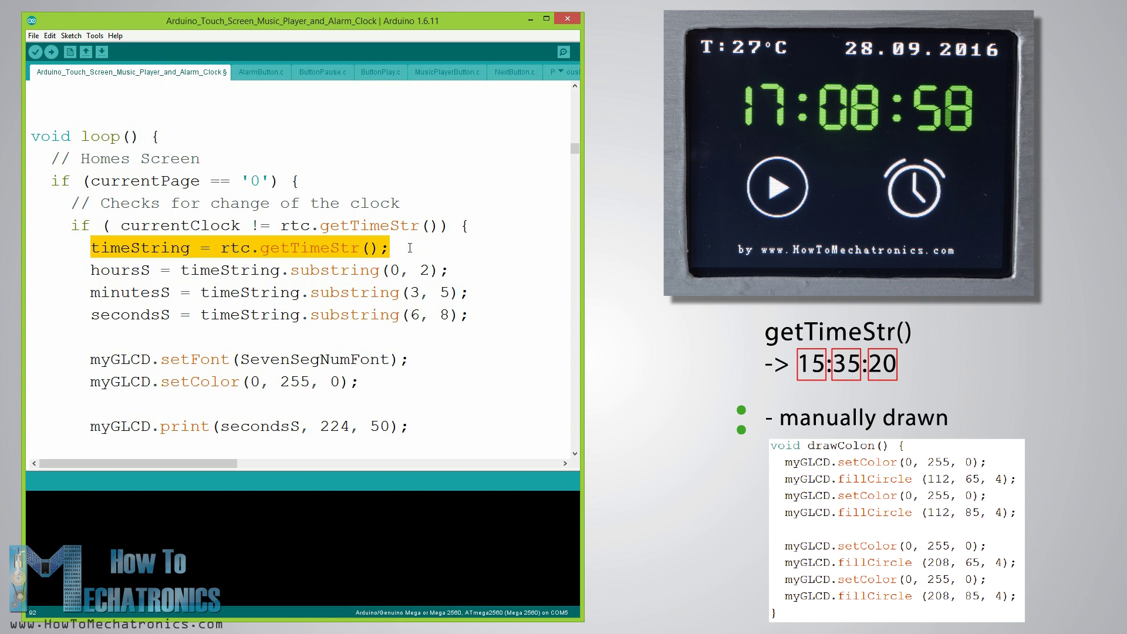
pyautogui.moveTo(90, 269)
pyautogui.mouseDown()
pyautogui.moveTo(469, 292)
pyautogui.moveTo(470, 314)
pyautogui.mouseUp()
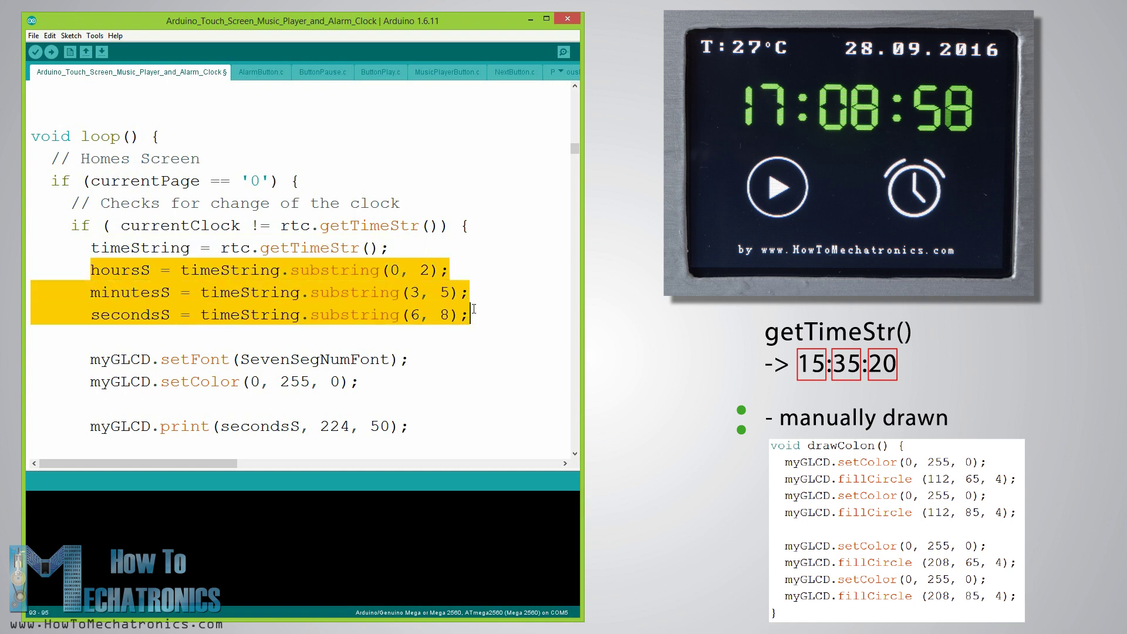
pyautogui.scroll(-1, 409, 299)
pyautogui.scroll(-1, 409, 299)
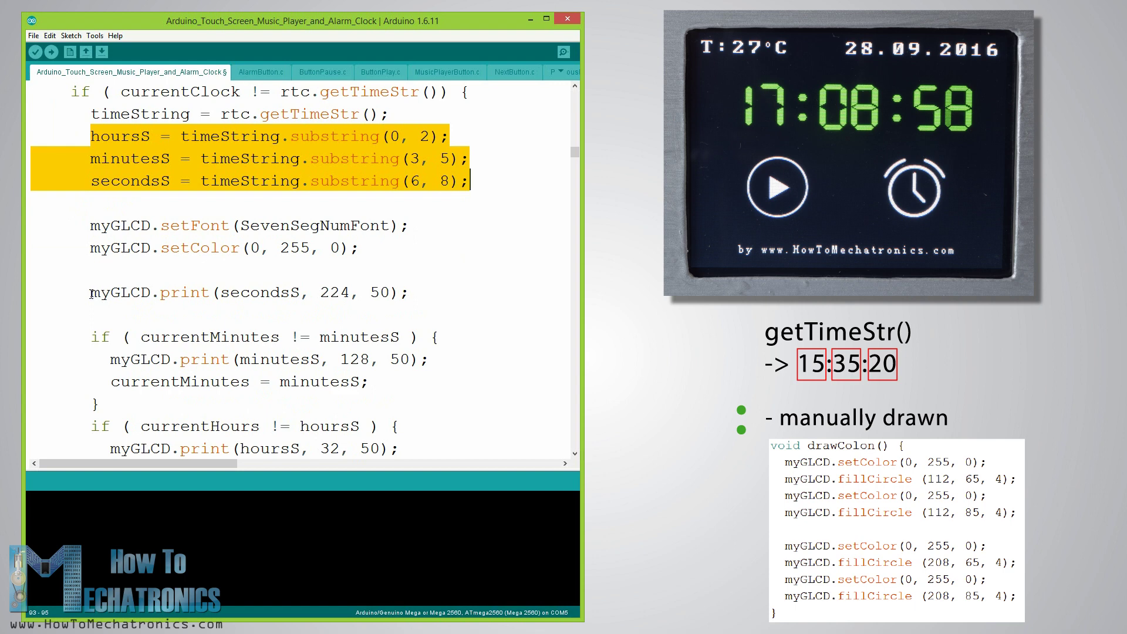
# Highlight the seconds print, stored minutes and hours lines, and the temperature update block
pyautogui.moveTo(89, 293); pyautogui.dragTo(425, 291)
pyautogui.scroll(-2, 426, 291)
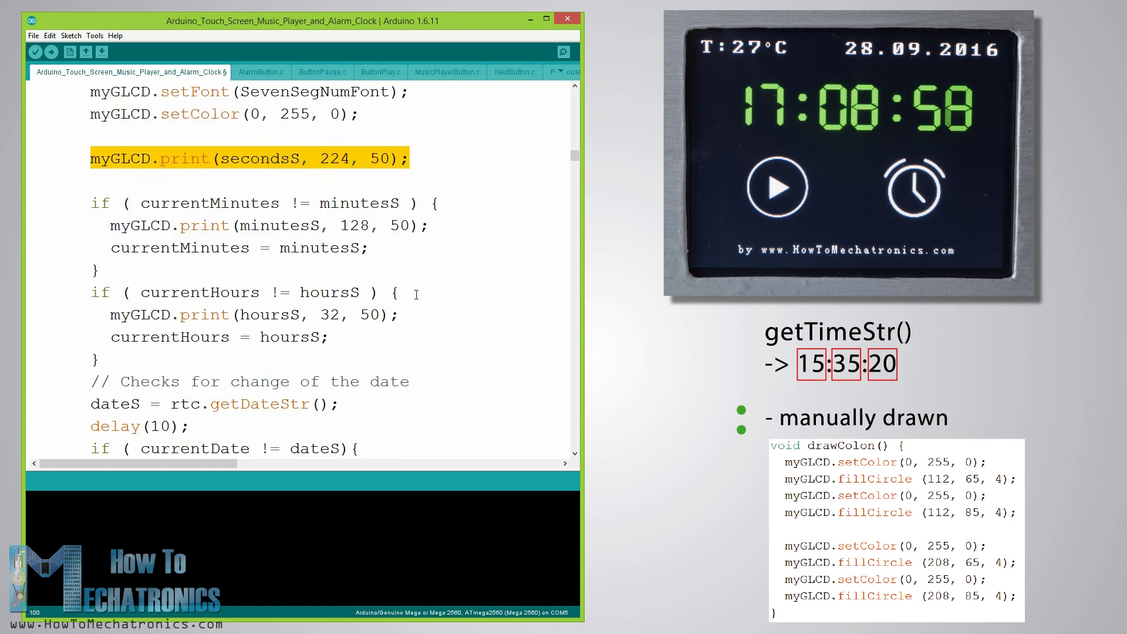
pyautogui.moveTo(111, 249); pyautogui.dragTo(370, 248)
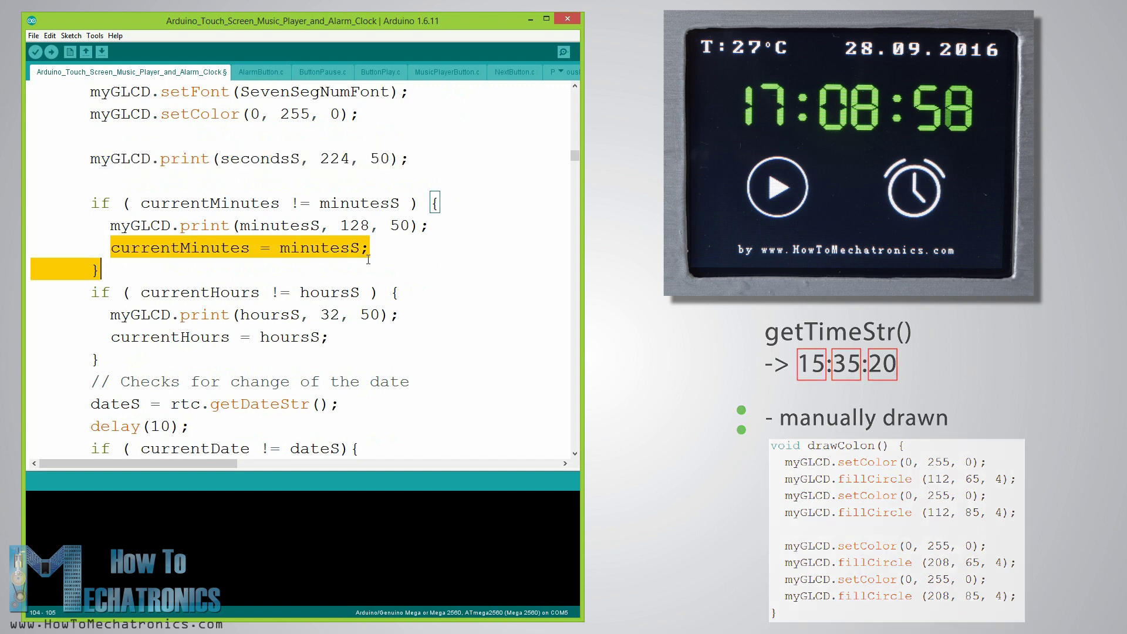
pyautogui.moveTo(110, 336); pyautogui.dragTo(345, 335)
pyautogui.scroll(-1, 345, 336)
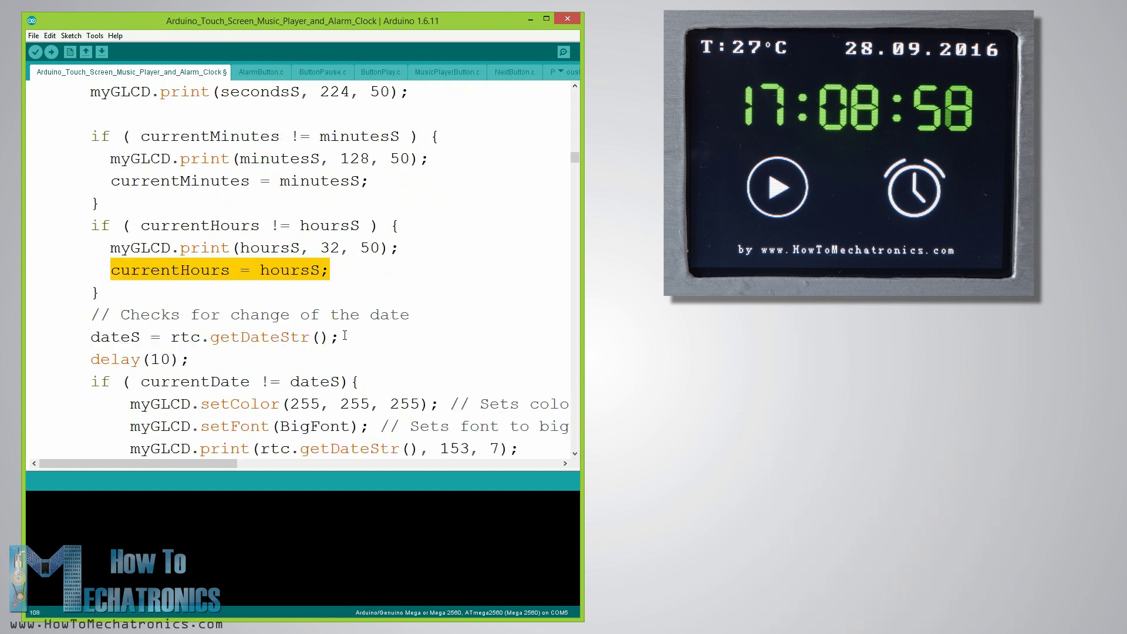
pyautogui.scroll(-2, 339, 335)
pyautogui.moveTo(33, 181); pyautogui.dragTo(120, 336)
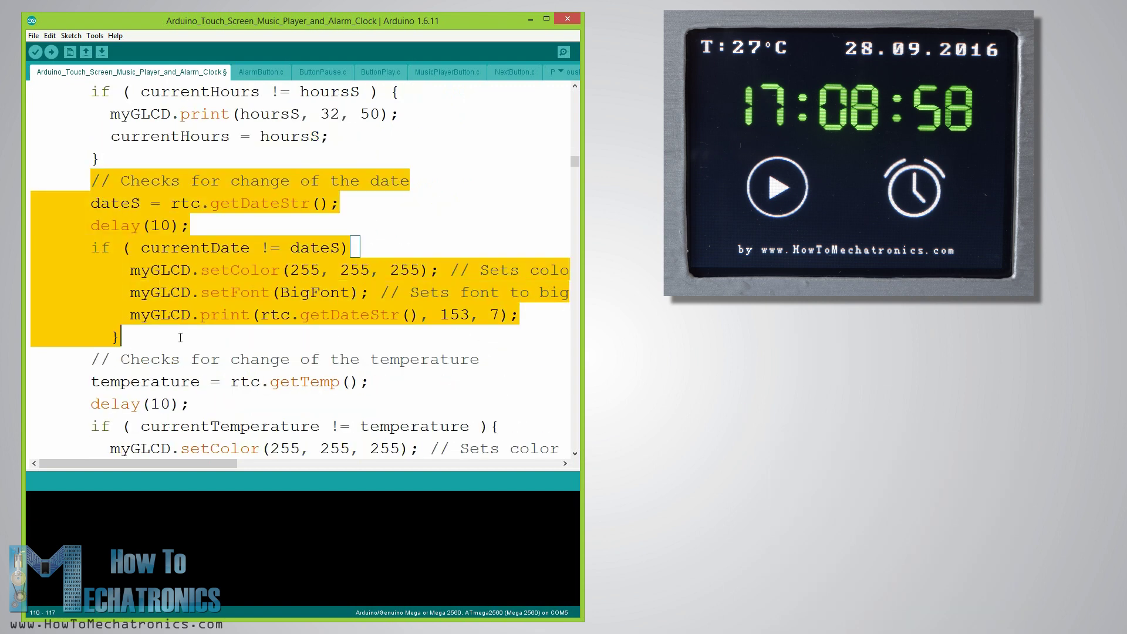
pyautogui.scroll(-1, 108, 204)
pyautogui.scroll(-2, 109, 203)
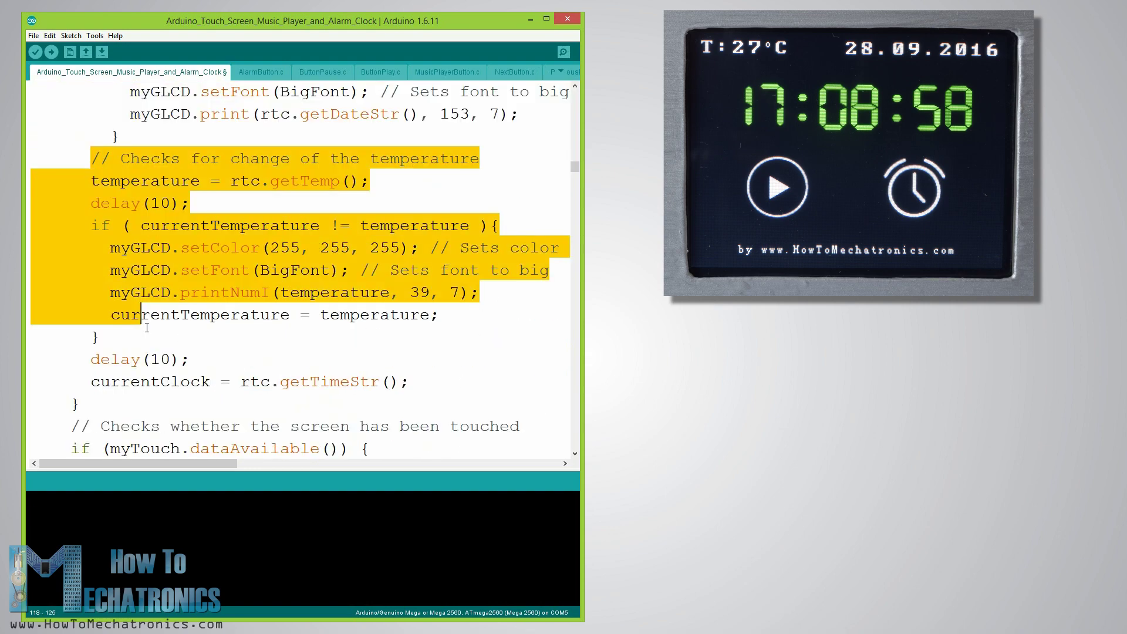
pyautogui.moveTo(95, 158); pyautogui.dragTo(81, 403)
pyautogui.click(150, 381)
pyautogui.scroll(-1, 147, 353)
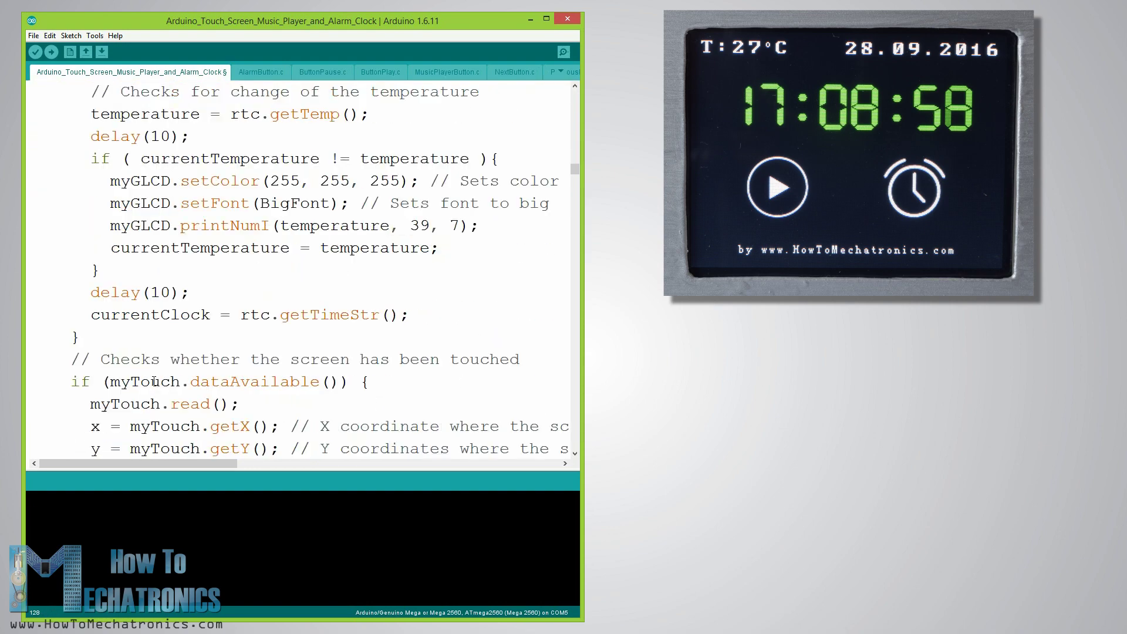
pyautogui.scroll(-2, 148, 344)
pyautogui.scroll(-2, 147, 334)
pyautogui.scroll(-3, 147, 324)
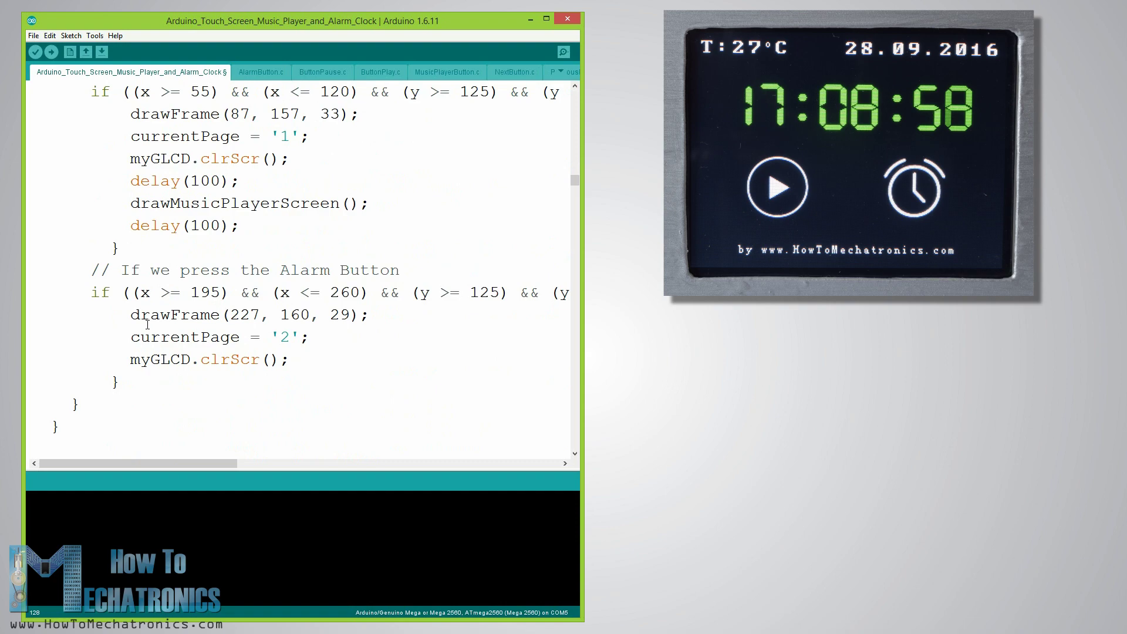
pyautogui.scroll(1, 148, 325)
pyautogui.scroll(1, 147, 324)
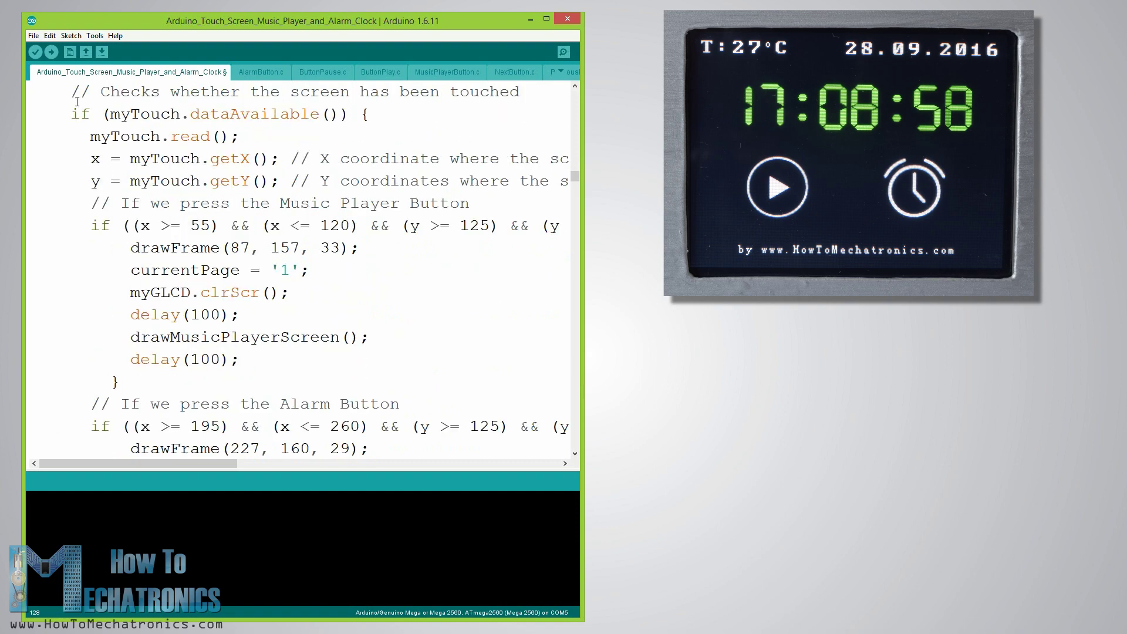
# Highlight the screen touch check, the Music Player button block and the drawFrame pressed-button call
pyautogui.moveTo(71, 113); pyautogui.dragTo(372, 113)
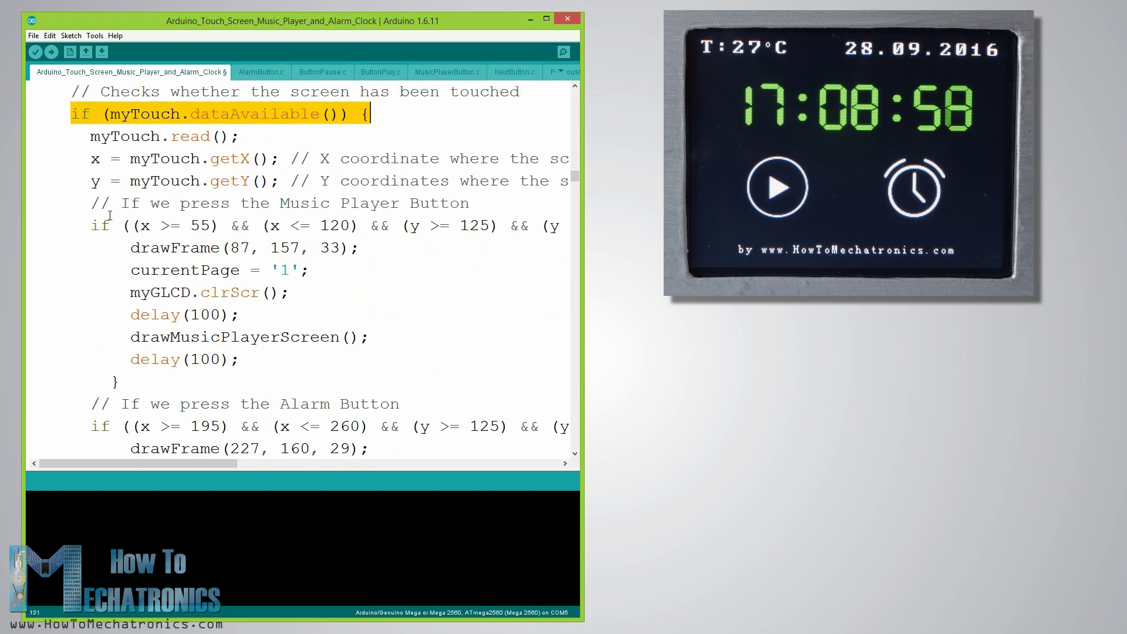
pyautogui.moveTo(91, 204); pyautogui.dragTo(298, 368)
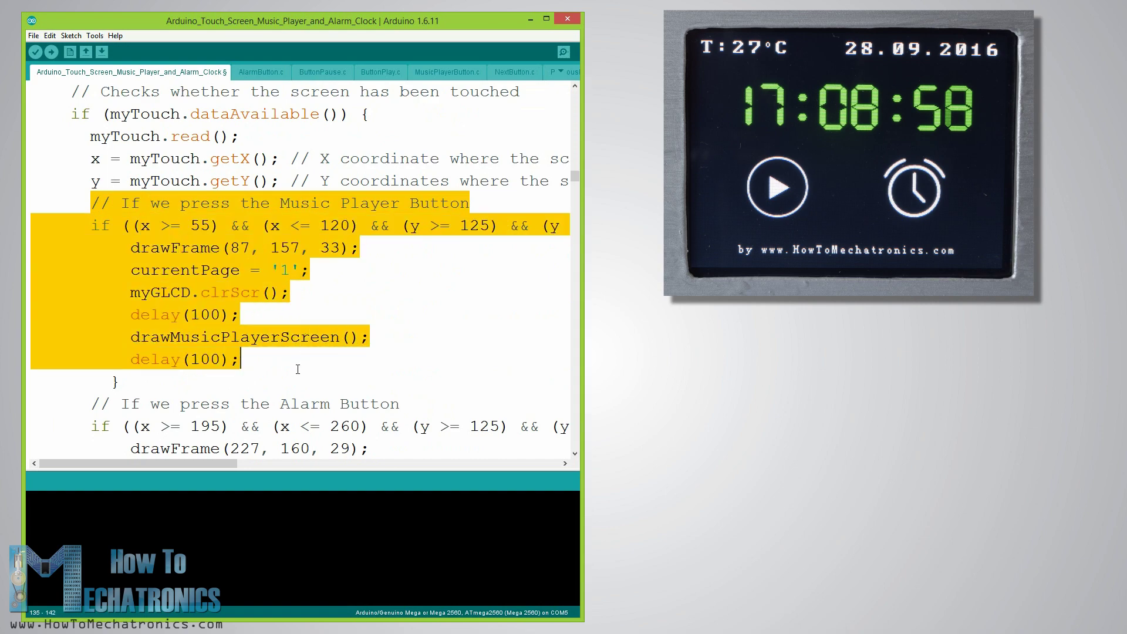
pyautogui.scroll(-1, 235, 340)
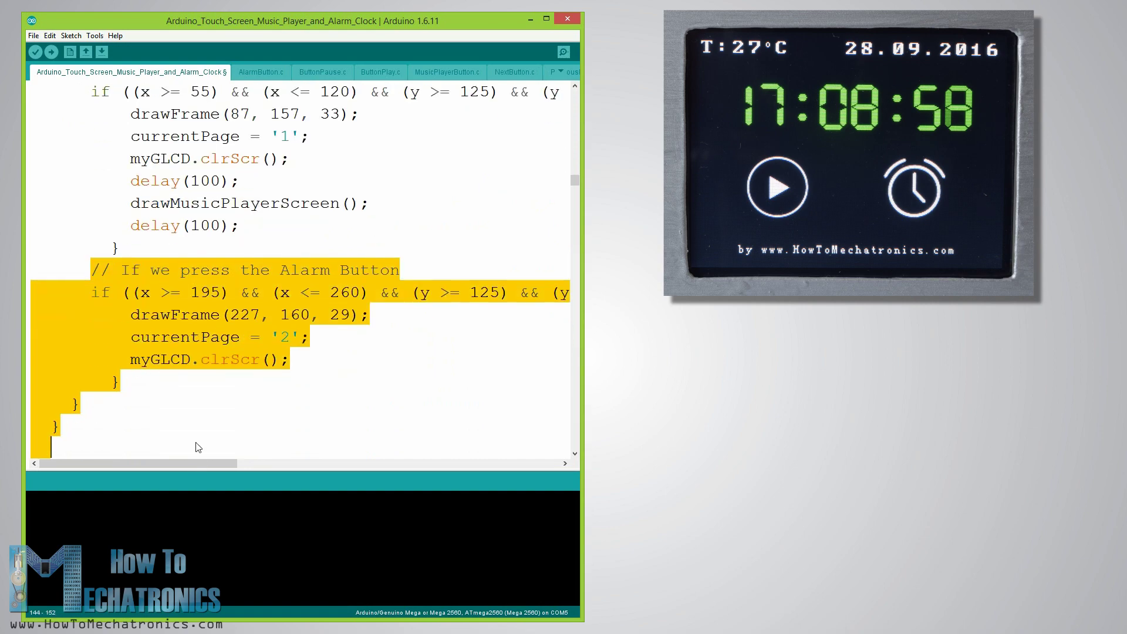
pyautogui.moveTo(91, 337); pyautogui.dragTo(123, 375)
pyautogui.scroll(2, 182, 223)
pyautogui.click(219, 293)
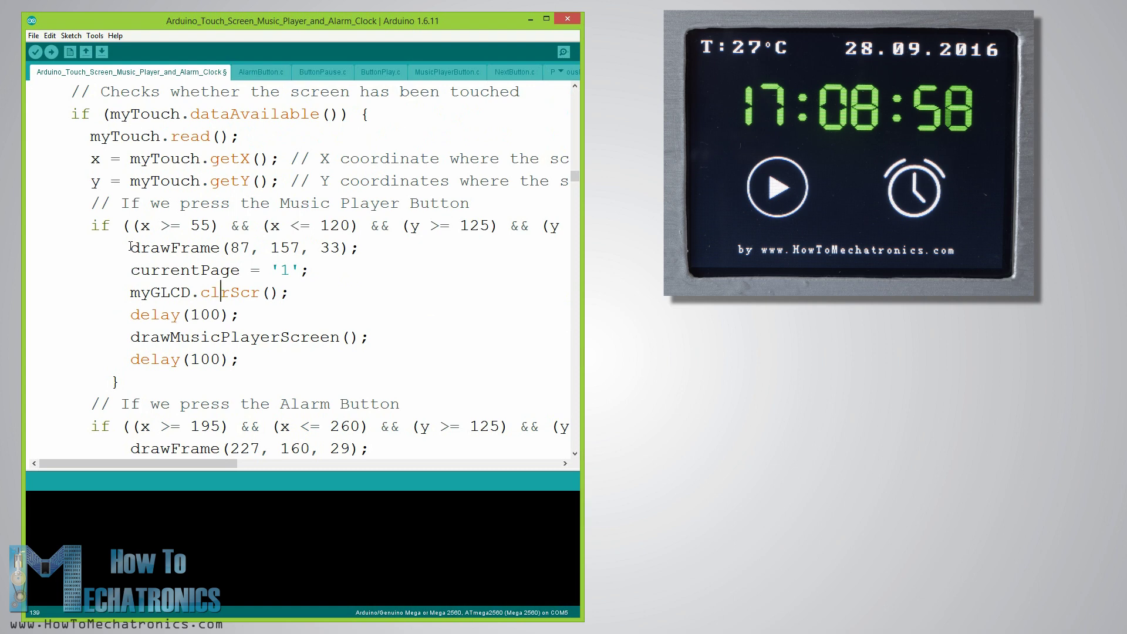
pyautogui.moveTo(130, 247); pyautogui.dragTo(371, 244)
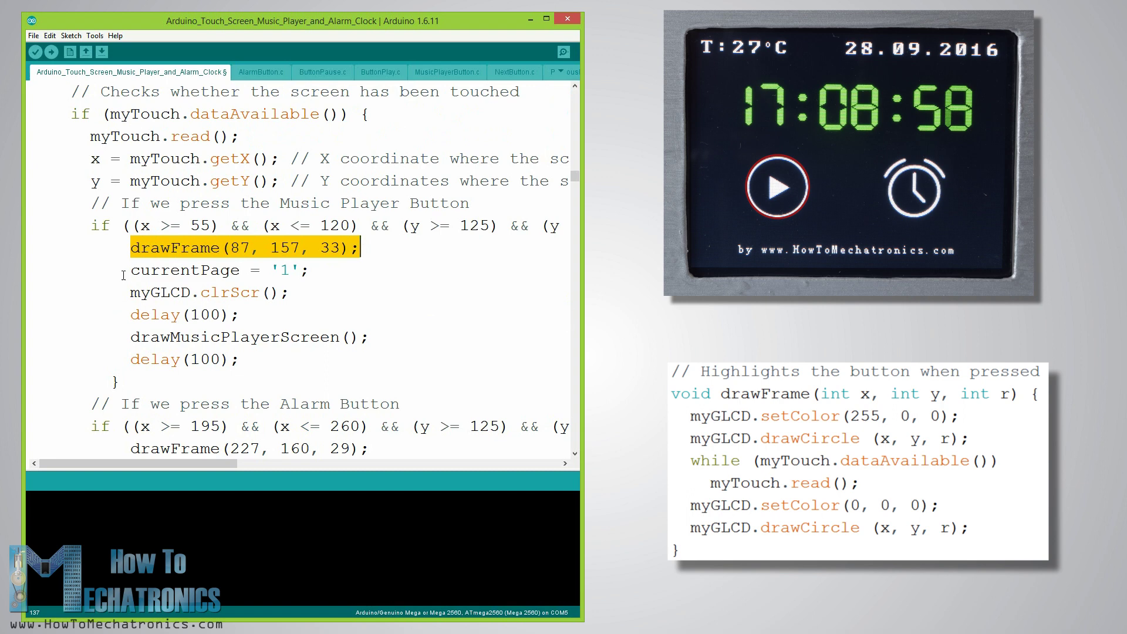
# Highlight the Music Player branch's currentPage '1', clrScr and drawMusicPlayerScreen lines, then the Alarm branch's currentPage '2' line
pyautogui.moveTo(129, 270); pyautogui.dragTo(312, 271)
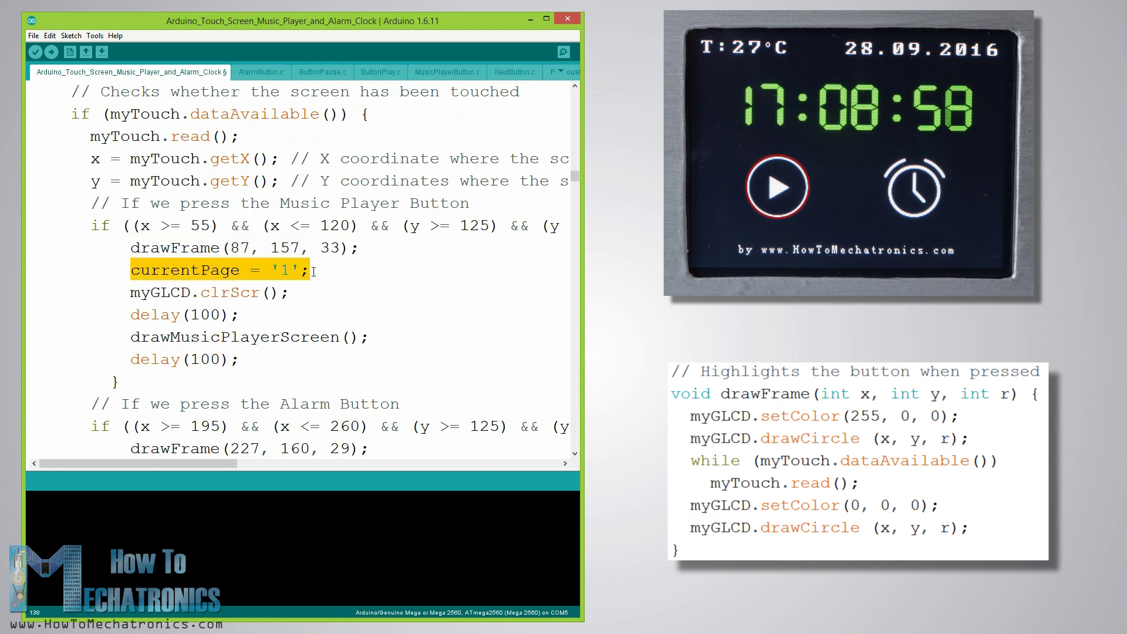
pyautogui.moveTo(130, 293); pyautogui.dragTo(290, 292)
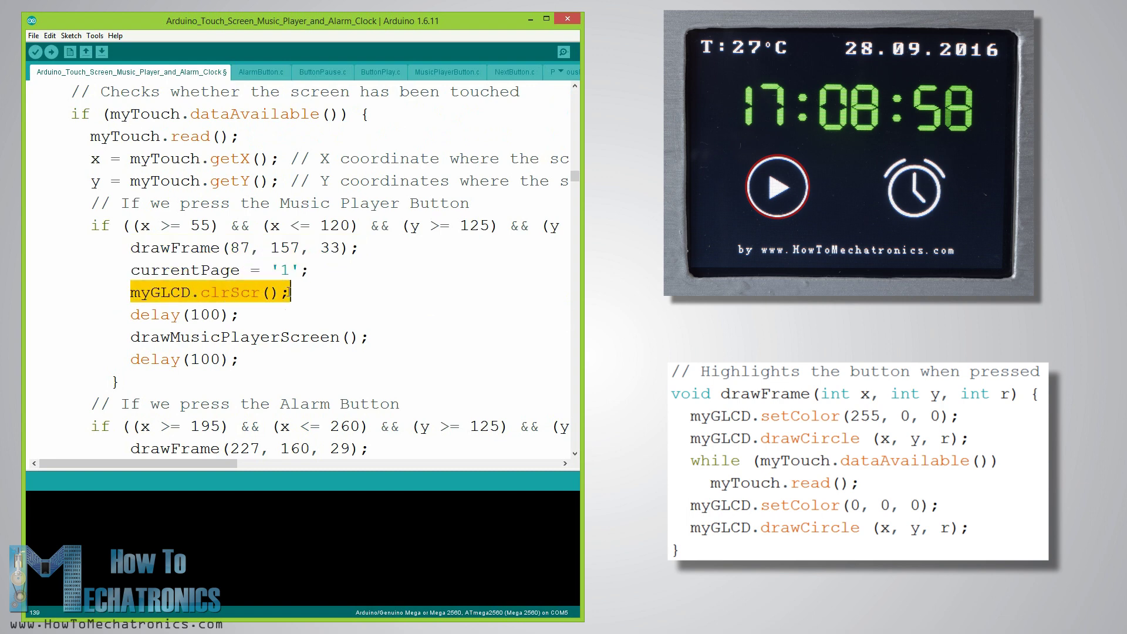
pyautogui.moveTo(129, 337); pyautogui.dragTo(371, 336)
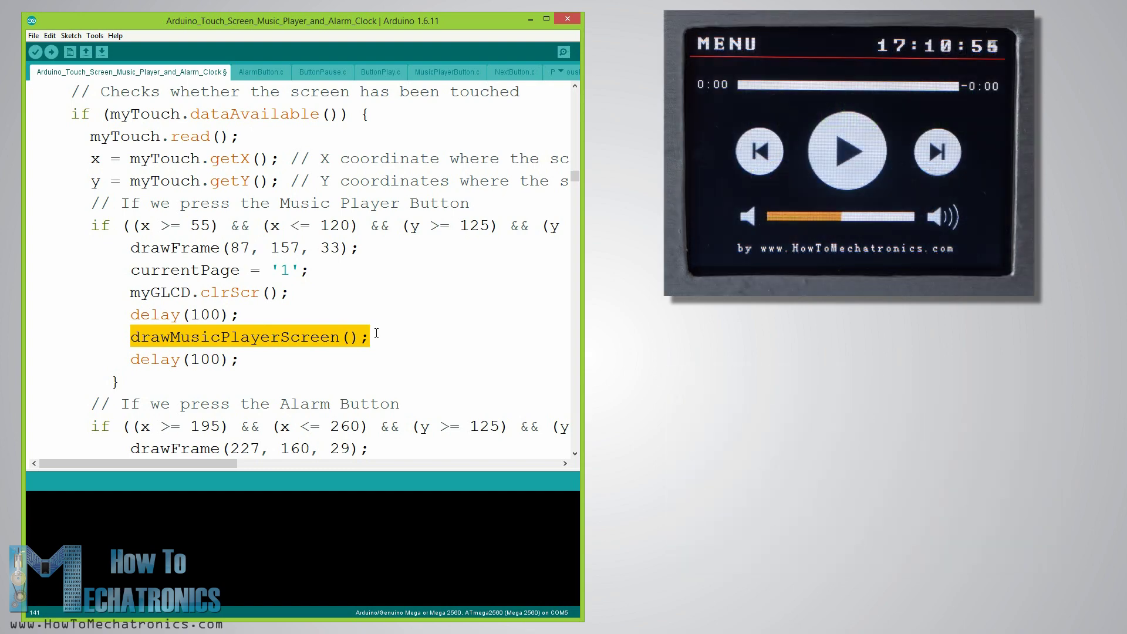
pyautogui.scroll(-1, 377, 333)
pyautogui.scroll(-2, 373, 328)
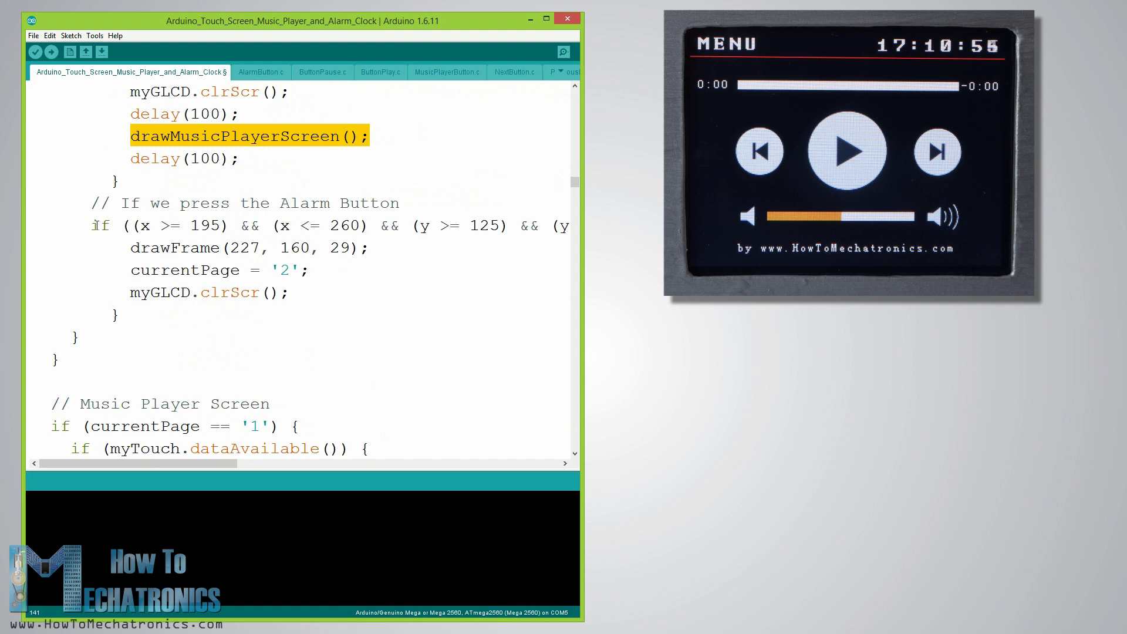
pyautogui.moveTo(90, 203)
pyautogui.mouseDown()
pyautogui.moveTo(103, 205)
pyautogui.moveTo(159, 321)
pyautogui.mouseUp()
pyautogui.click(202, 264)
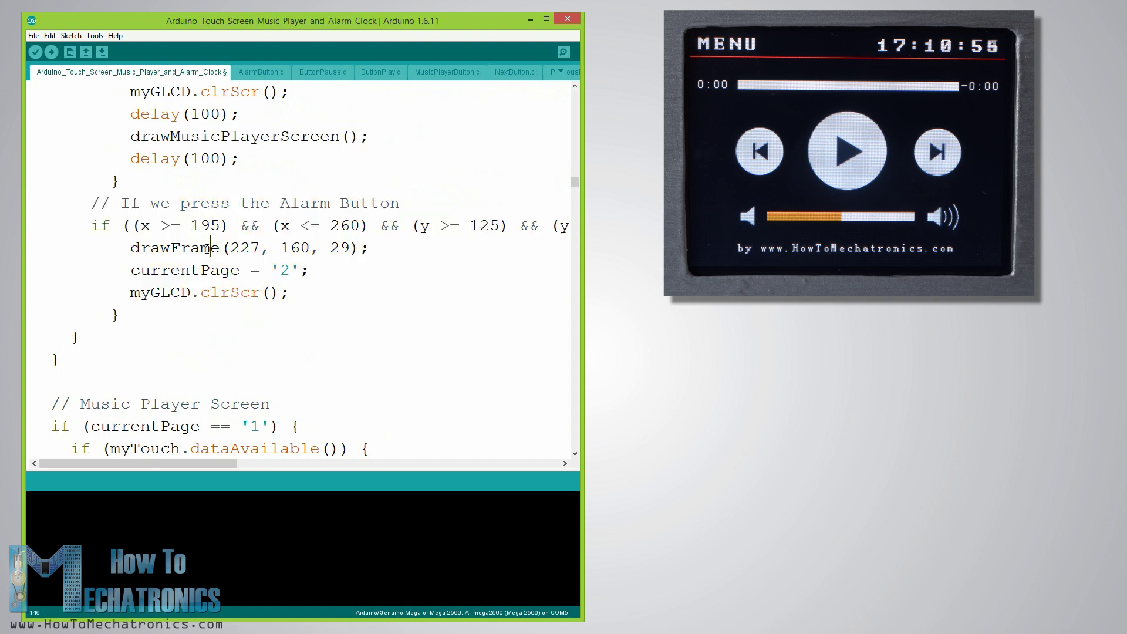
pyautogui.moveTo(132, 270)
pyautogui.mouseDown()
pyautogui.moveTo(325, 275)
pyautogui.moveTo(322, 285)
pyautogui.mouseUp()
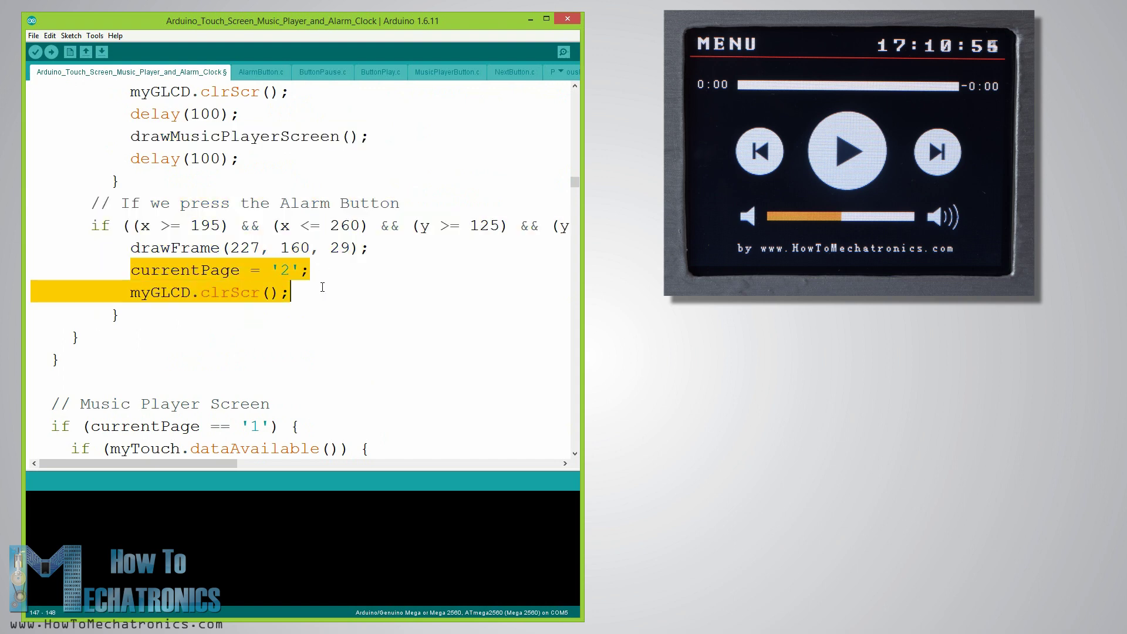
pyautogui.scroll(-1, 322, 285)
pyautogui.scroll(-2, 323, 291)
pyautogui.scroll(-1, 322, 291)
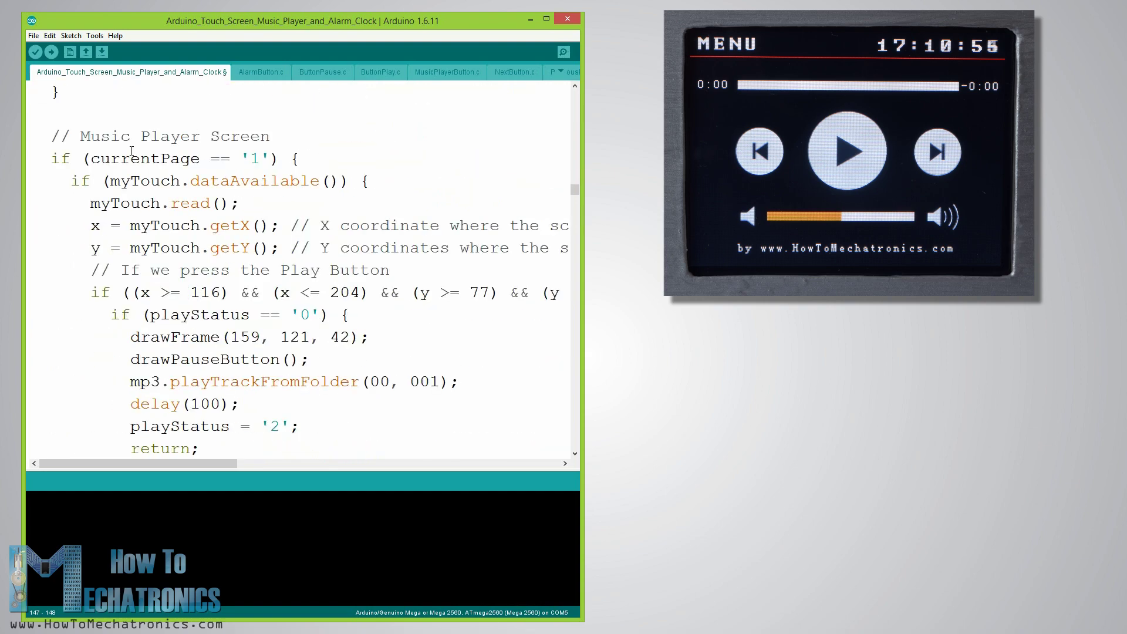
# Highlight the touch data check, Play Button block, playStatus '0' check and track playback lines
pyautogui.click(132, 158)
pyautogui.moveTo(70, 181); pyautogui.dragTo(377, 179)
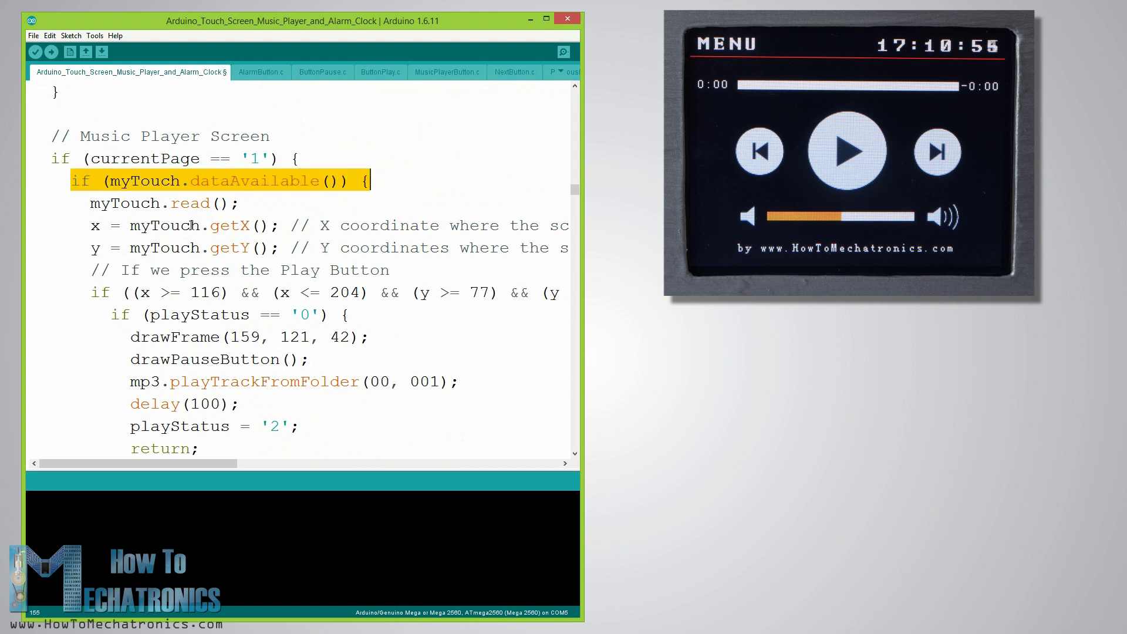
pyautogui.scroll(-1, 192, 226)
pyautogui.moveTo(93, 202); pyautogui.dragTo(180, 395)
pyautogui.click(209, 314)
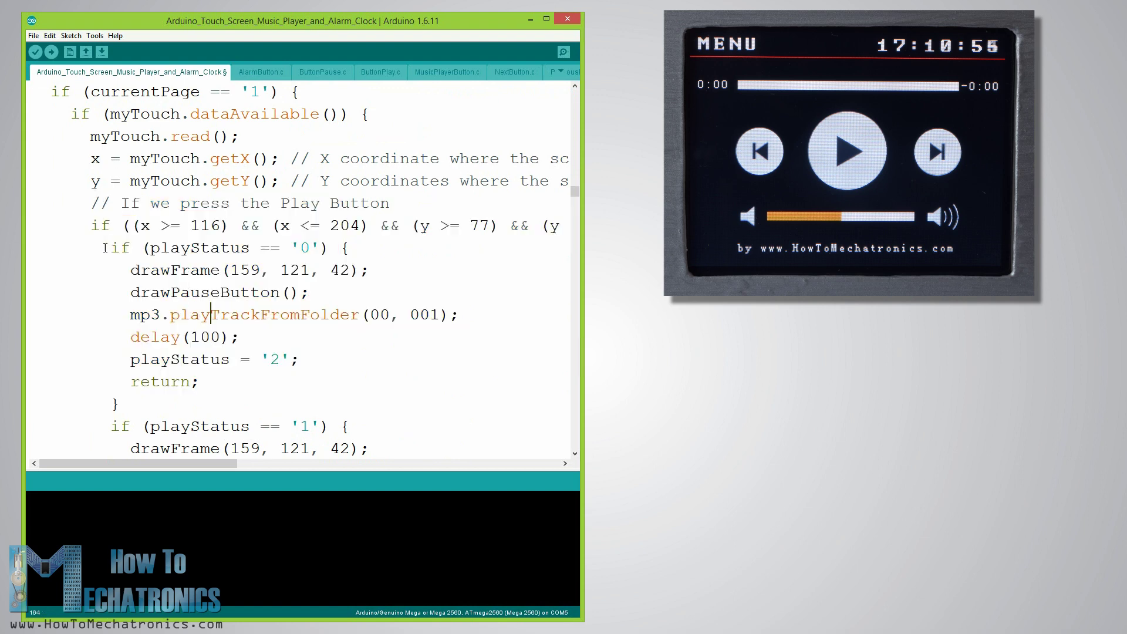
pyautogui.moveTo(112, 248); pyautogui.dragTo(351, 247)
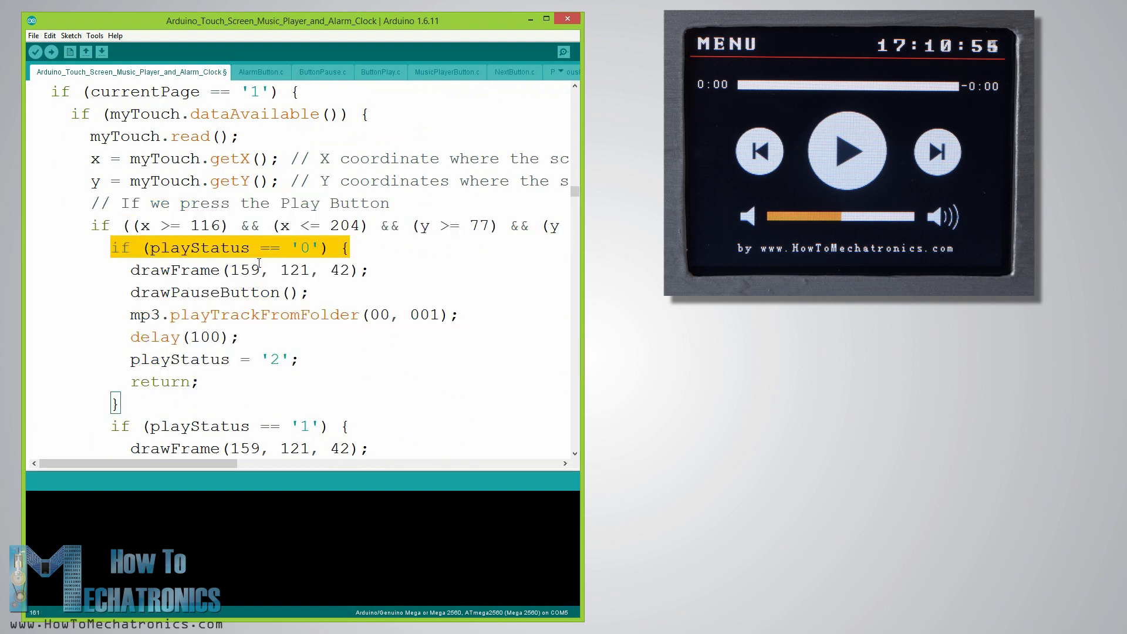
pyautogui.moveTo(130, 315); pyautogui.dragTo(279, 316)
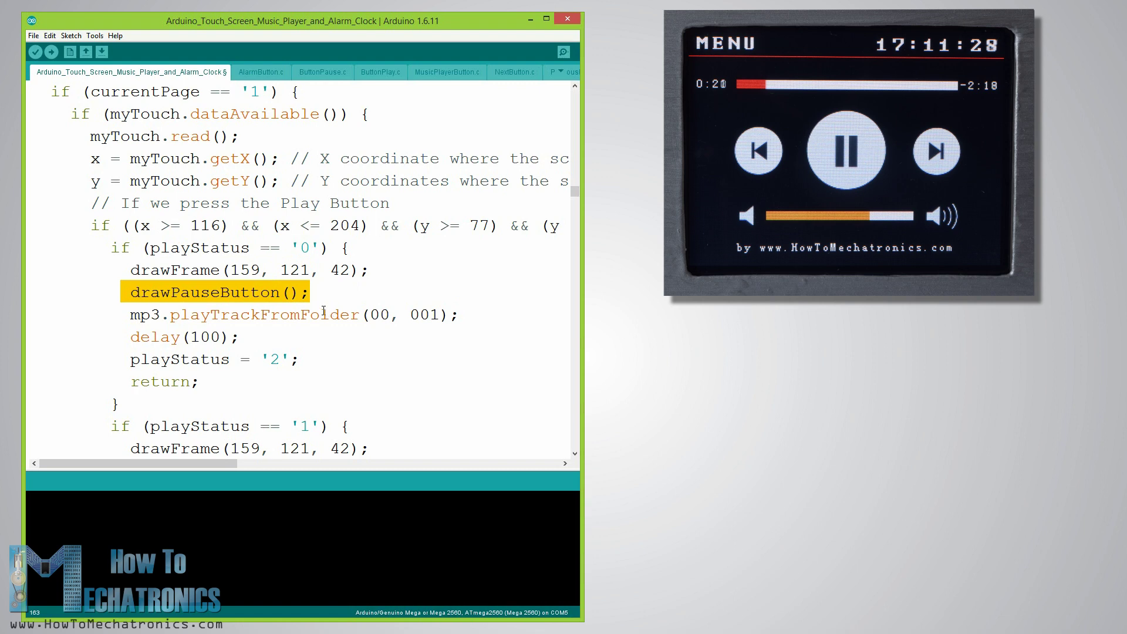
pyautogui.scroll(-3, 315, 360)
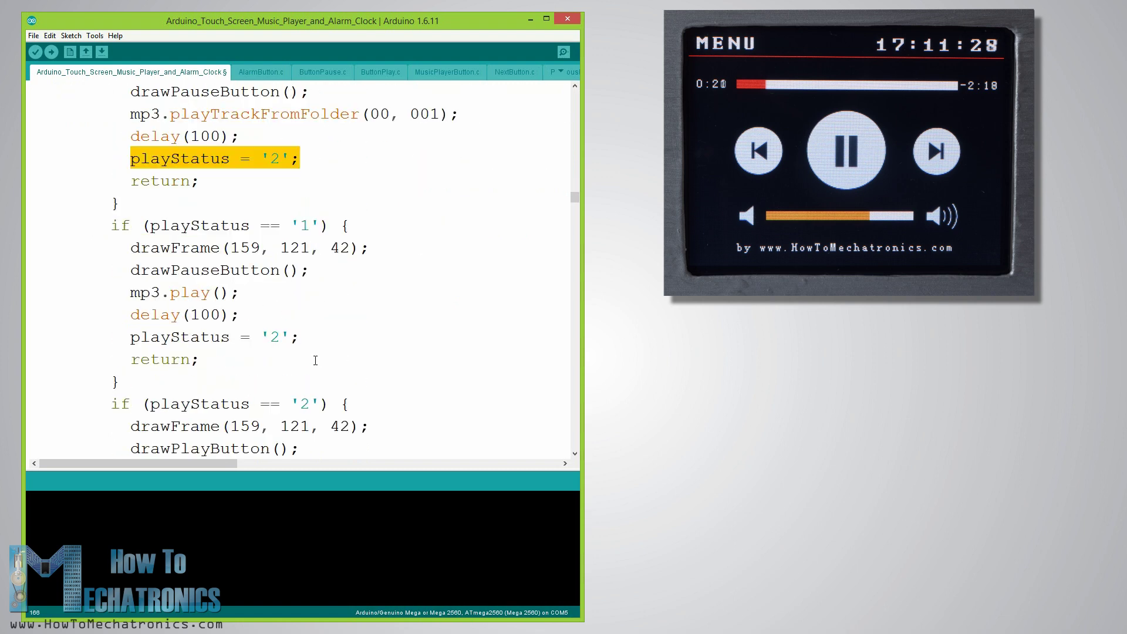
pyautogui.scroll(-2, 315, 360)
# Highlight the resume and pause branches and the mp3.play resume call
pyautogui.moveTo(111, 92)
pyautogui.mouseDown()
pyautogui.moveTo(132, 94)
pyautogui.moveTo(264, 314)
pyautogui.moveTo(233, 413)
pyautogui.mouseUp()
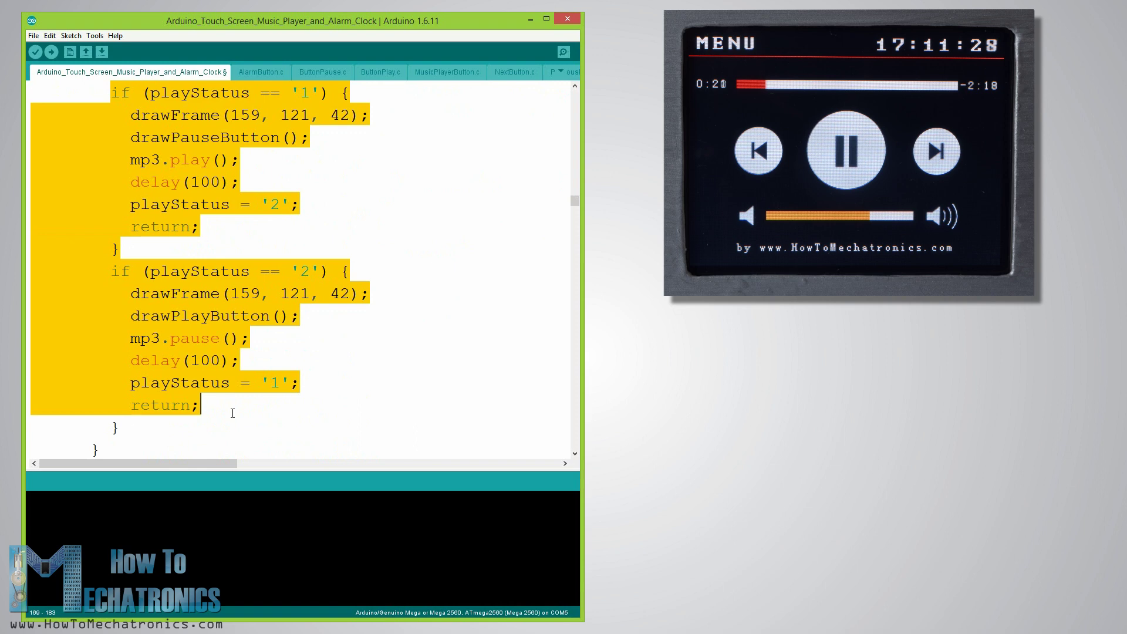
pyautogui.click(131, 160)
pyautogui.moveTo(130, 160); pyautogui.dragTo(252, 163)
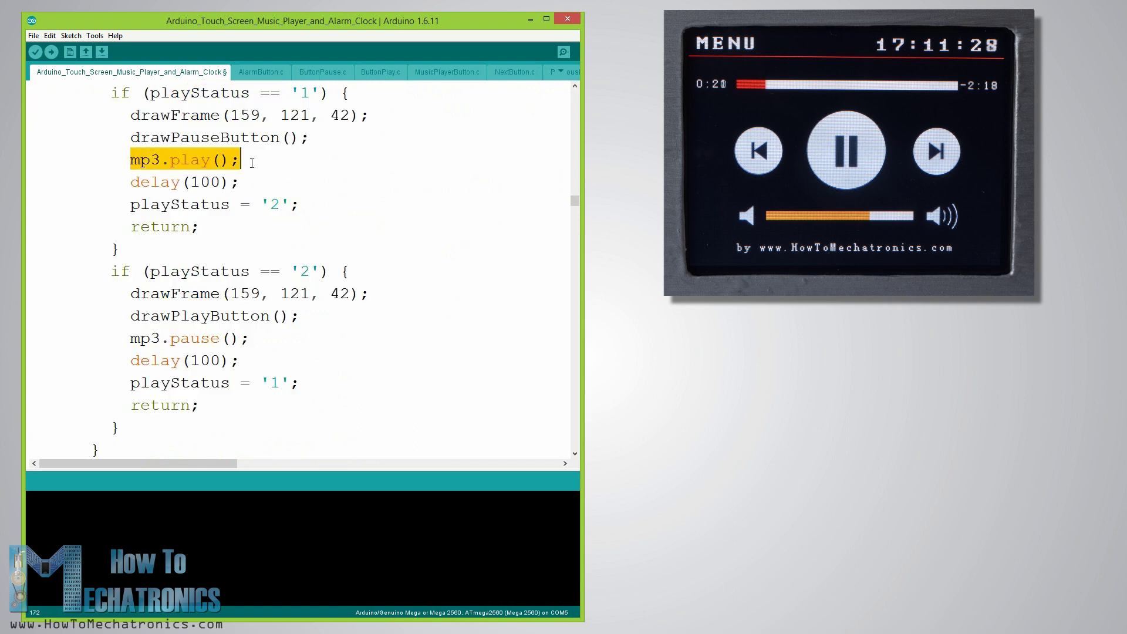
pyautogui.click(131, 338)
# Highlight the mp3.pause call, the next-track call and the MENU Button block
pyautogui.moveTo(130, 339); pyautogui.dragTo(252, 340)
pyautogui.click(235, 338)
pyautogui.scroll(-2, 235, 339)
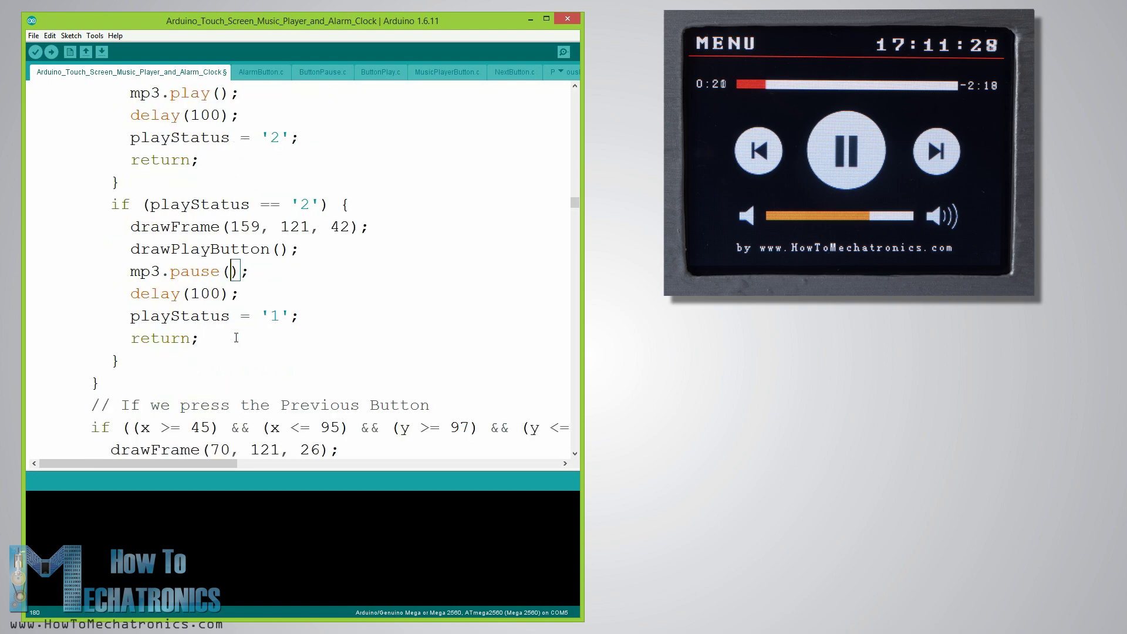
pyautogui.scroll(-2, 235, 338)
pyautogui.scroll(-1, 234, 339)
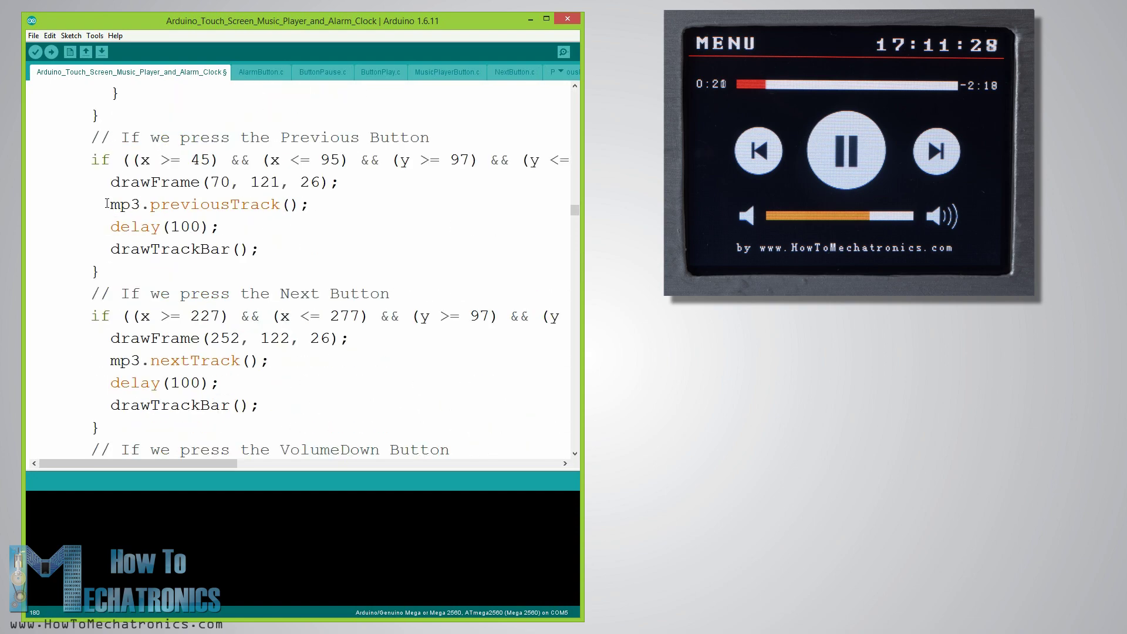
pyautogui.moveTo(105, 204); pyautogui.dragTo(310, 205)
pyautogui.scroll(-1, 233, 327)
pyautogui.moveTo(109, 293); pyautogui.dragTo(277, 294)
pyautogui.scroll(-4, 273, 299)
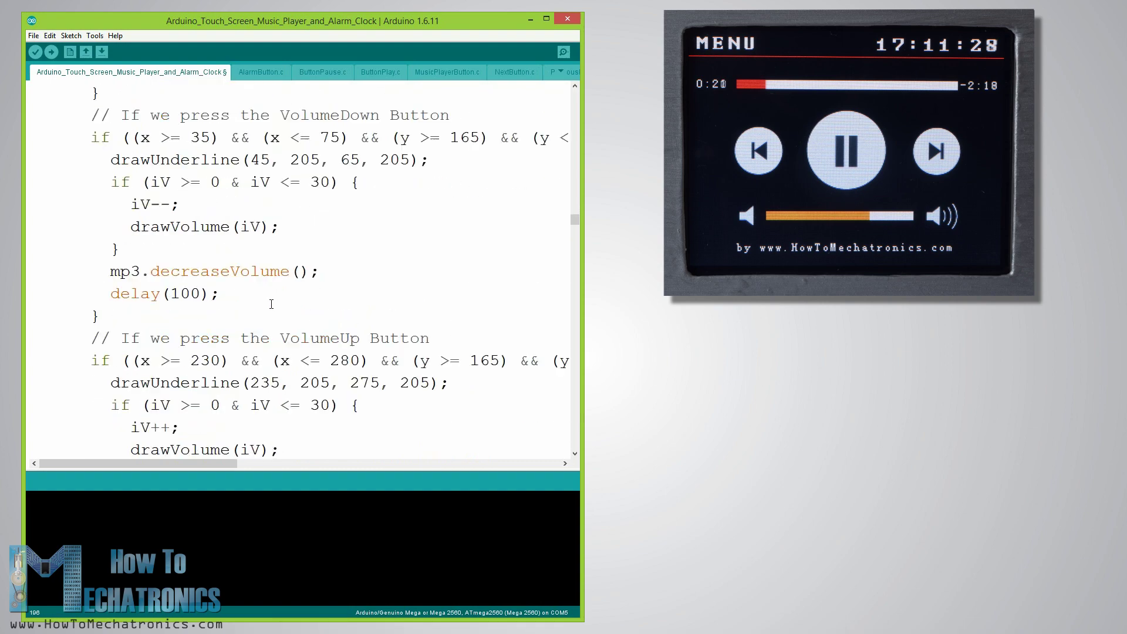
pyautogui.moveTo(110, 271); pyautogui.dragTo(317, 272)
pyautogui.scroll(-3, 236, 292)
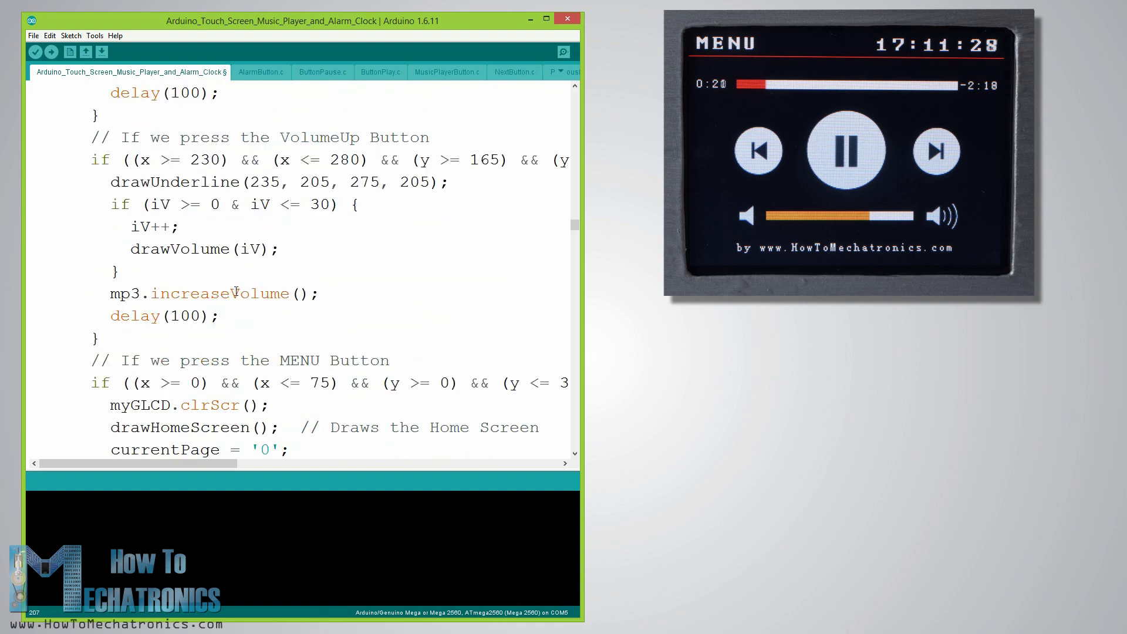
pyautogui.moveTo(111, 293); pyautogui.dragTo(319, 293)
pyautogui.scroll(-3, 257, 299)
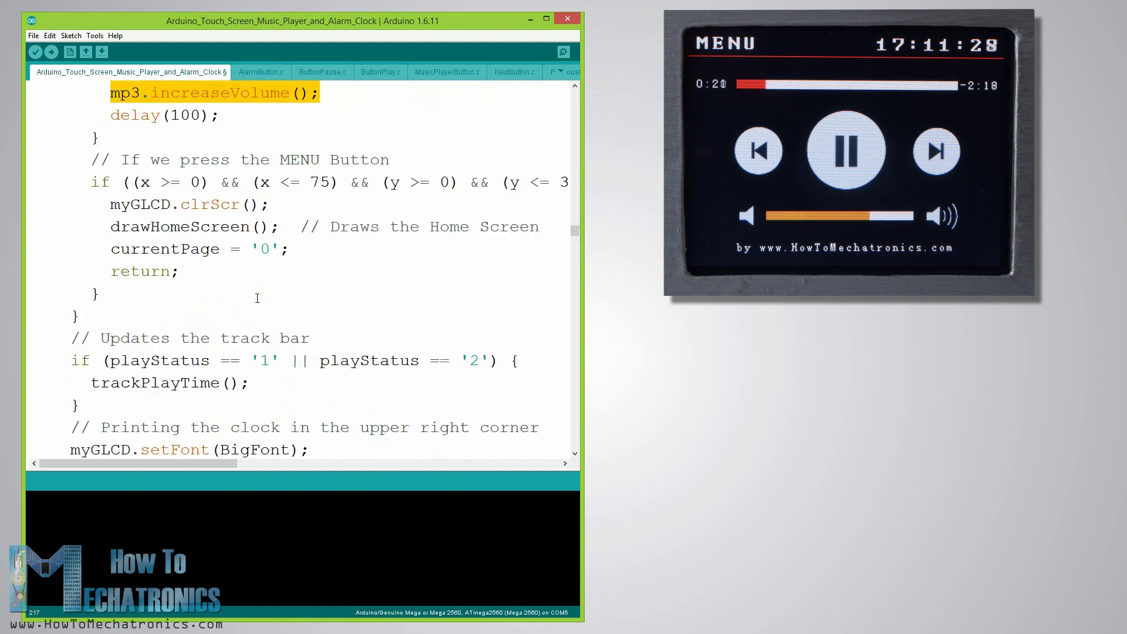
pyautogui.moveTo(91, 166); pyautogui.dragTo(129, 288)
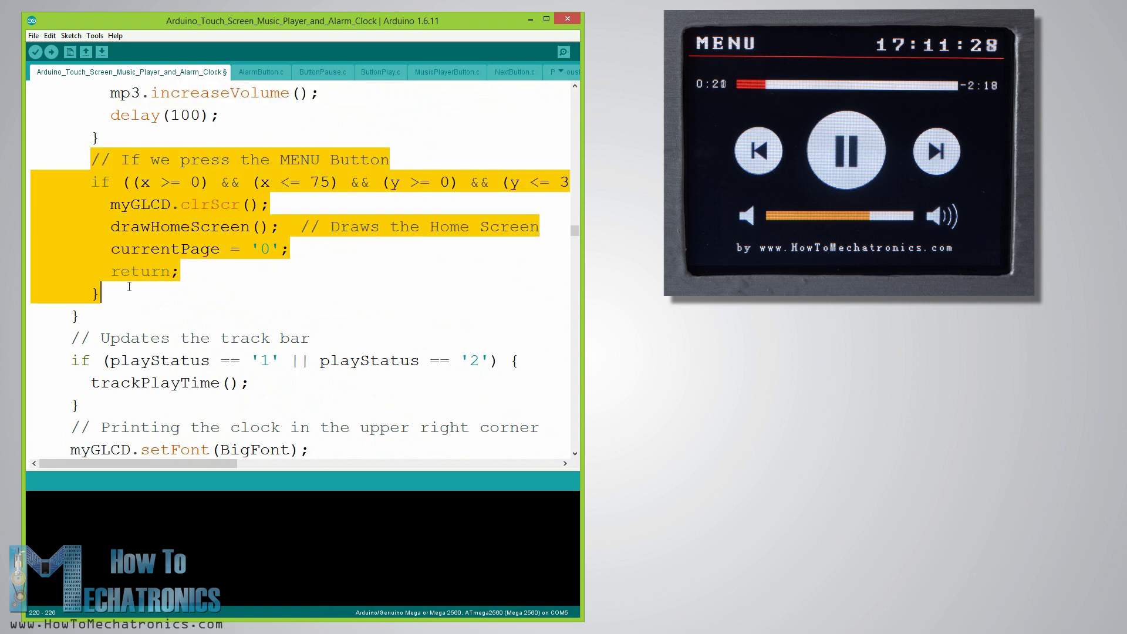
# Highlight the track bar update condition, trackPlayTime() call and three clock-printing lines
pyautogui.click(201, 270)
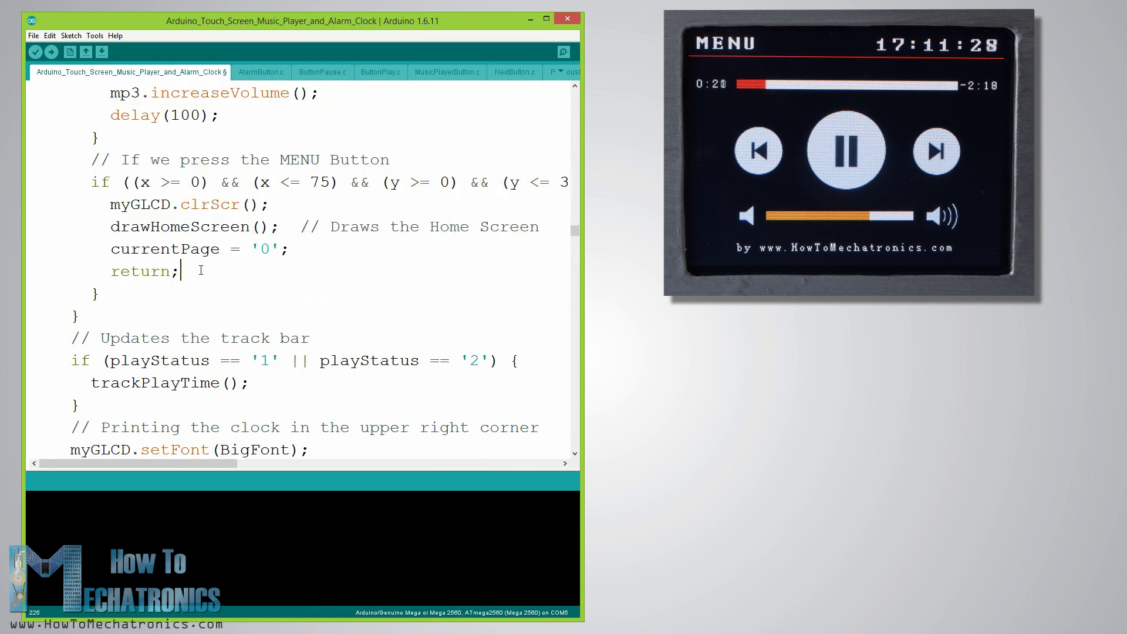
pyautogui.scroll(-1, 199, 264)
pyautogui.scroll(-1, 185, 256)
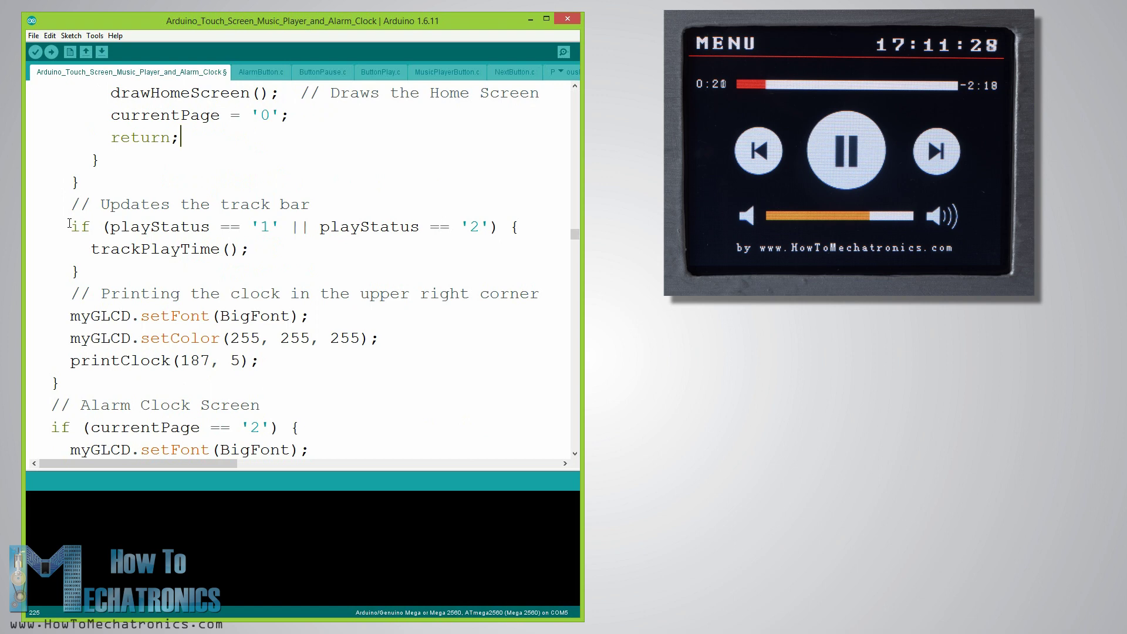
pyautogui.moveTo(69, 227); pyautogui.dragTo(518, 227)
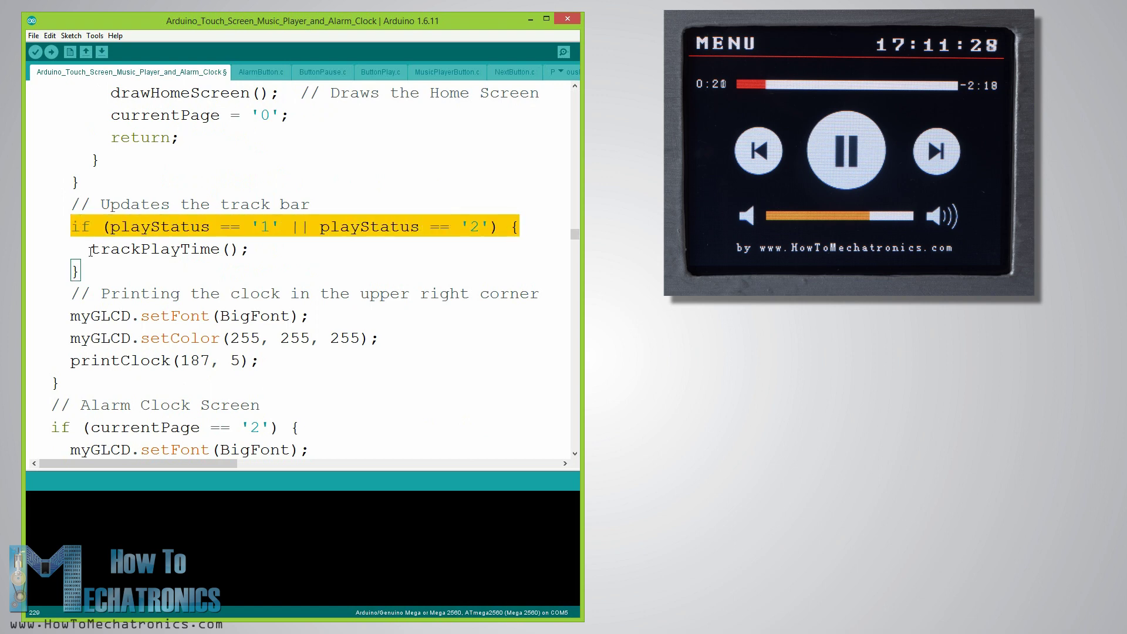
pyautogui.moveTo(88, 251); pyautogui.dragTo(266, 249)
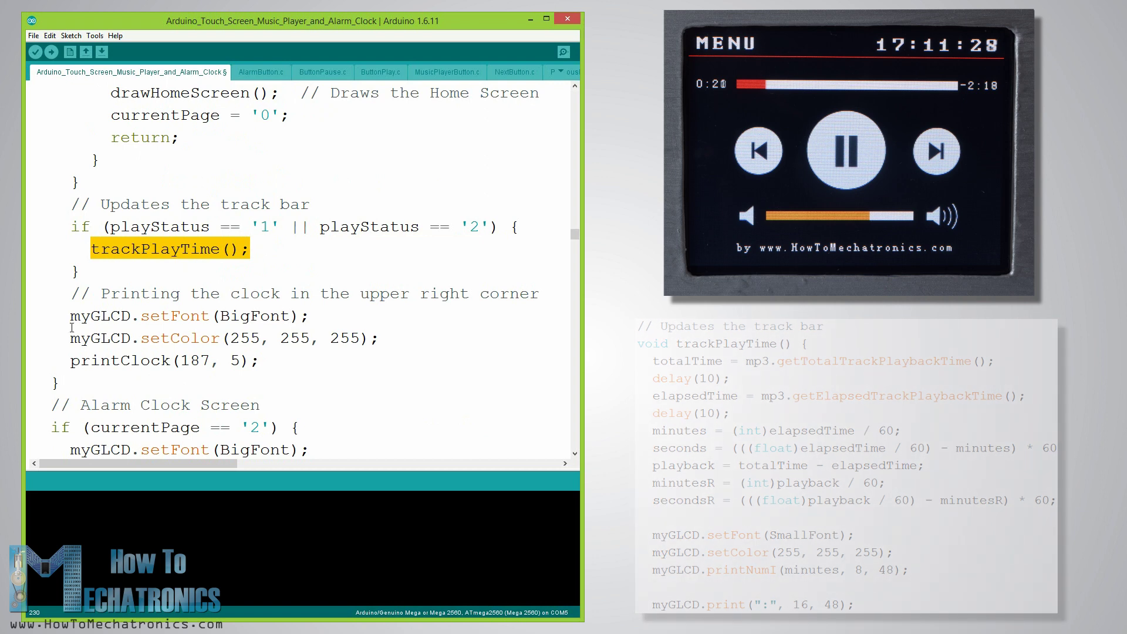
pyautogui.moveTo(71, 315)
pyautogui.mouseDown()
pyautogui.moveTo(216, 358)
pyautogui.moveTo(277, 364)
pyautogui.mouseUp()
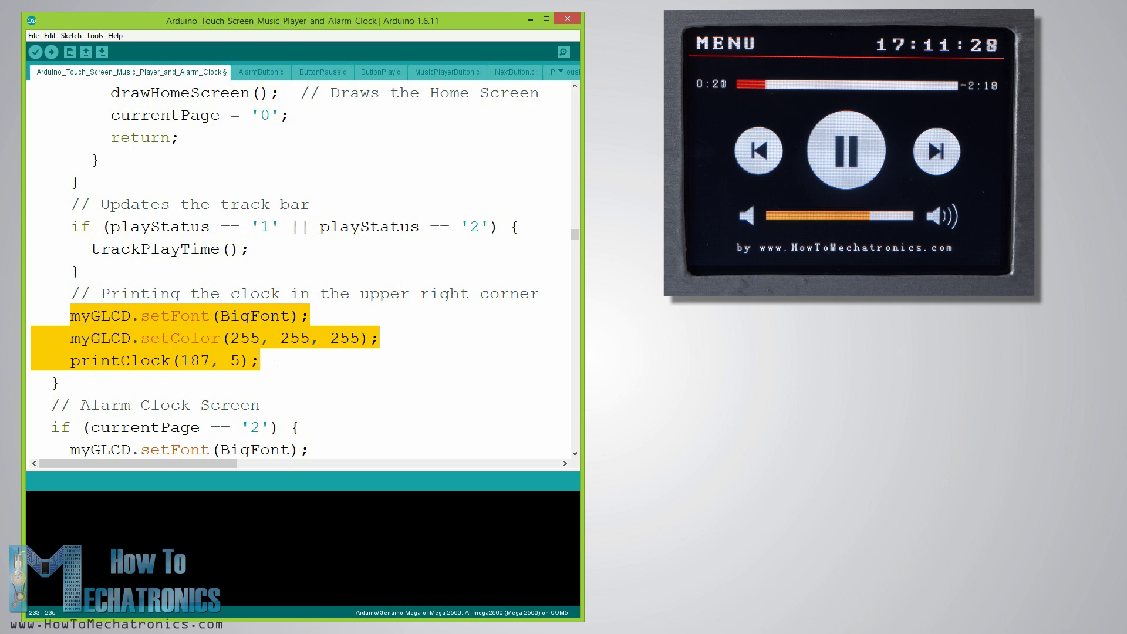
pyautogui.click(261, 362)
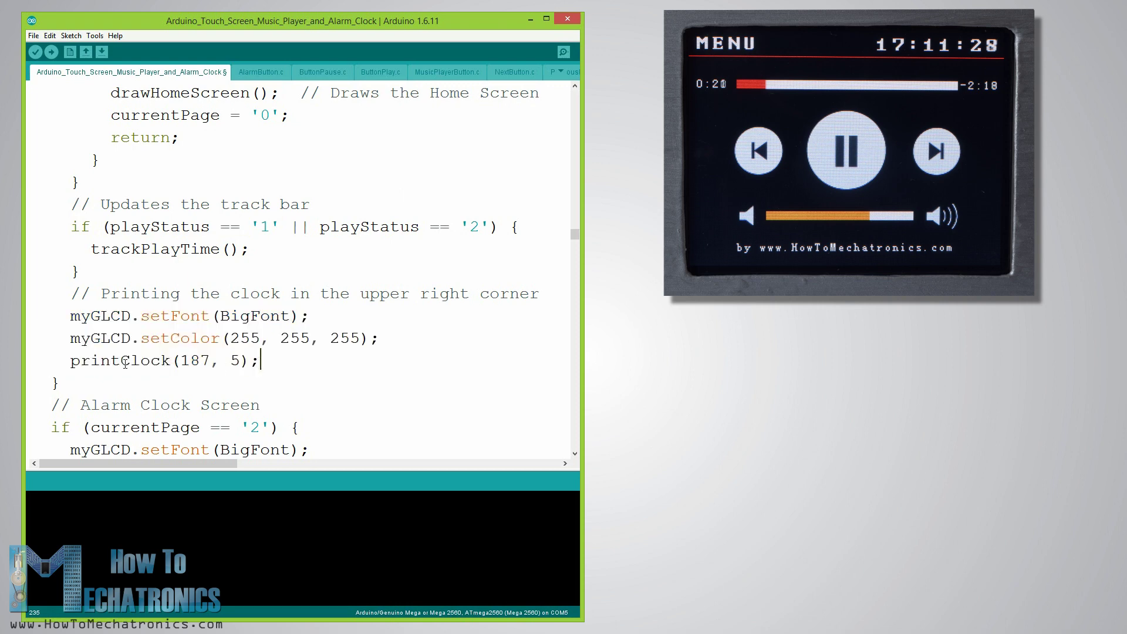
pyautogui.scroll(-2, 312, 353)
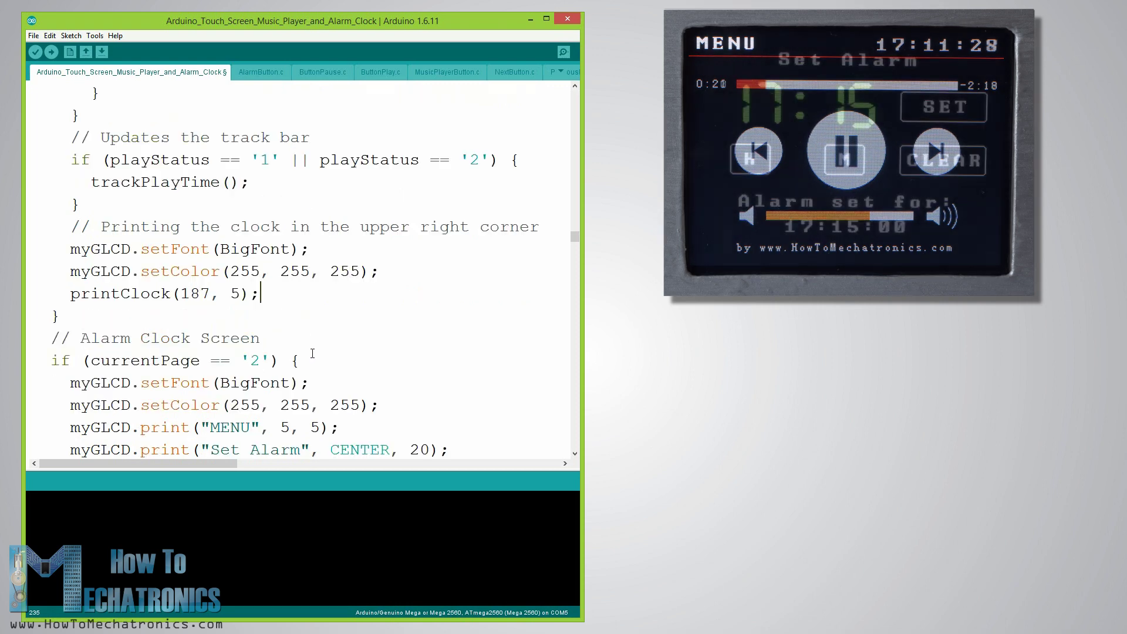
pyautogui.scroll(-2, 312, 353)
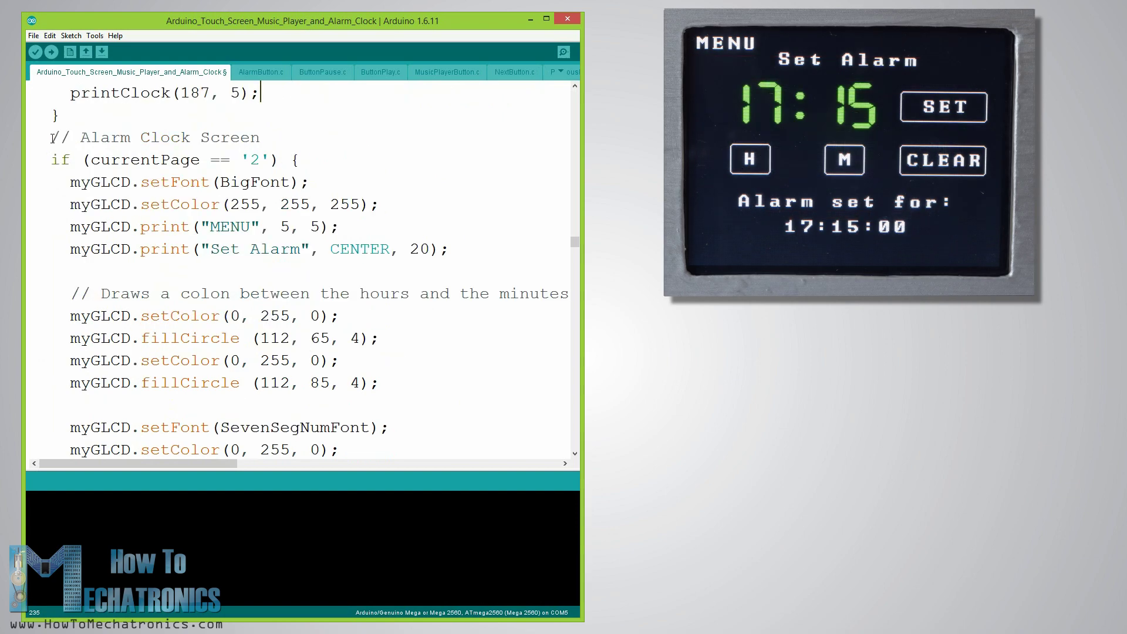
# Highlight the Alarm Clock Screen header and the line setting alarmNotSet to true
pyautogui.moveTo(51, 138); pyautogui.dragTo(302, 160)
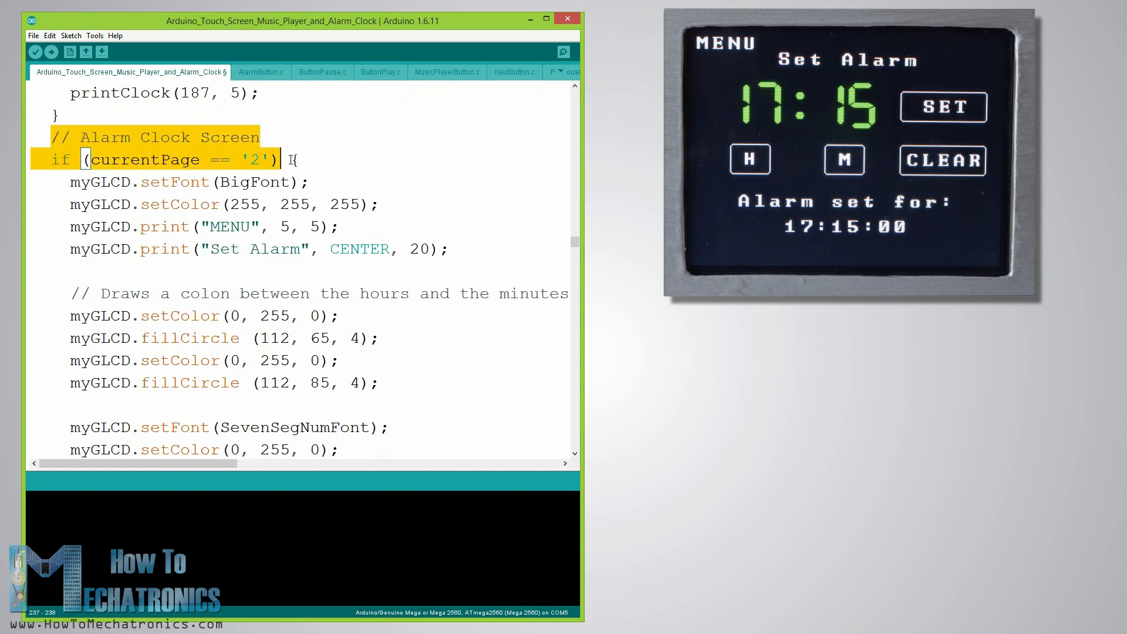
pyautogui.click(218, 204)
pyautogui.moveTo(66, 180); pyautogui.dragTo(388, 360)
pyautogui.scroll(-4, 282, 350)
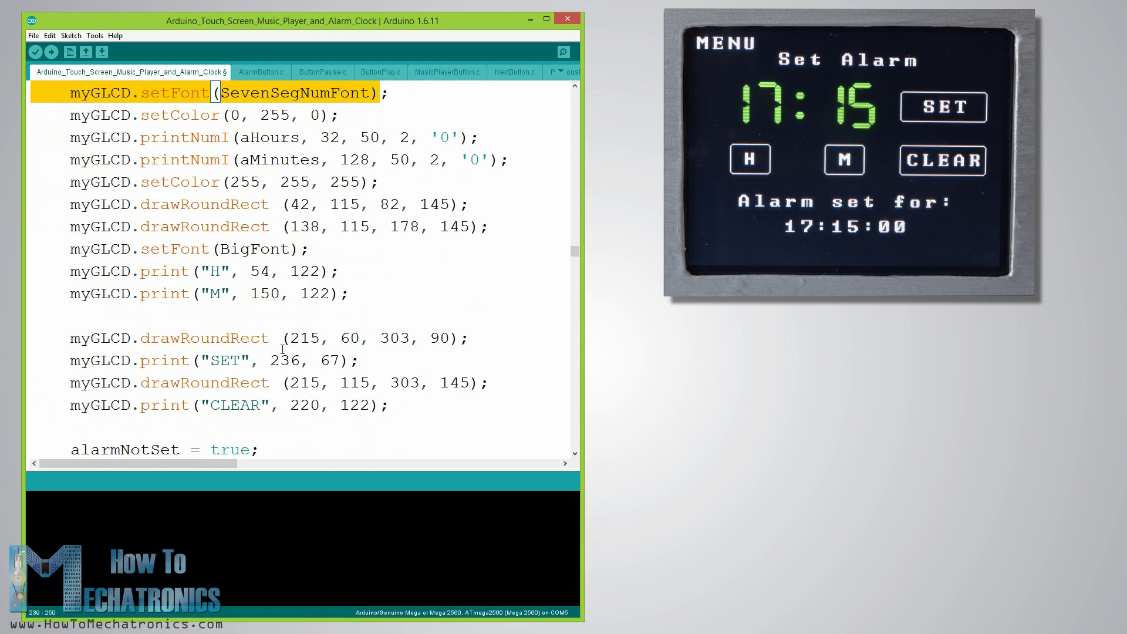
pyautogui.scroll(-1, 282, 350)
pyautogui.scroll(-1, 282, 348)
pyautogui.moveTo(70, 319); pyautogui.dragTo(277, 317)
pyautogui.scroll(-2, 277, 318)
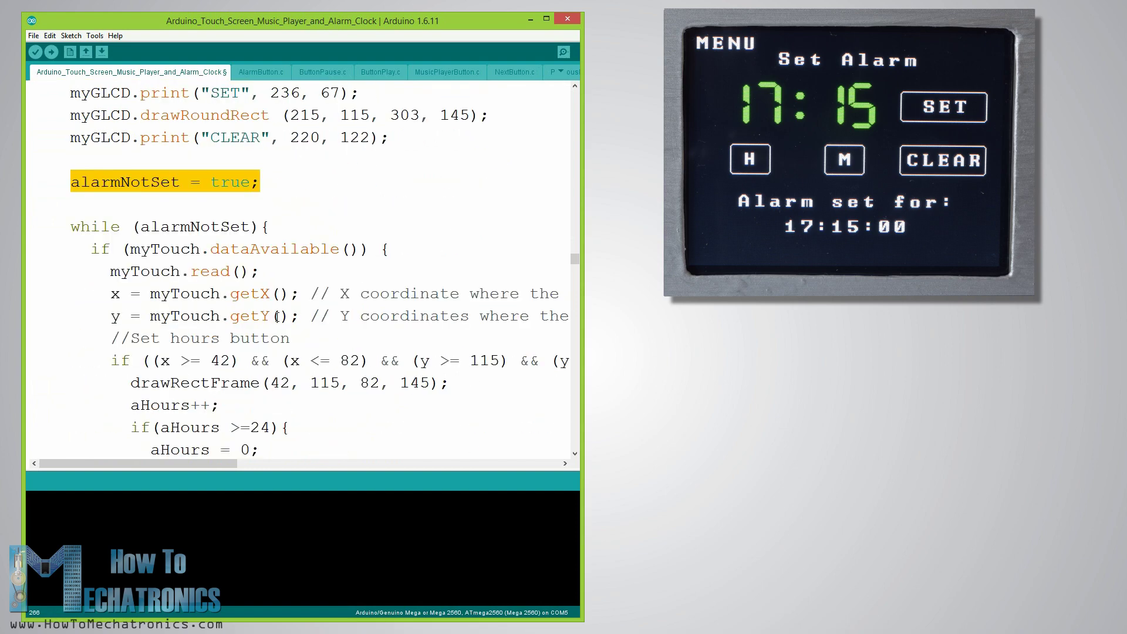
pyautogui.scroll(-1, 68, 145)
# Highlight the alarmNotSet while loop and the whole Set alarm button code block
pyautogui.moveTo(67, 159); pyautogui.dragTo(280, 167)
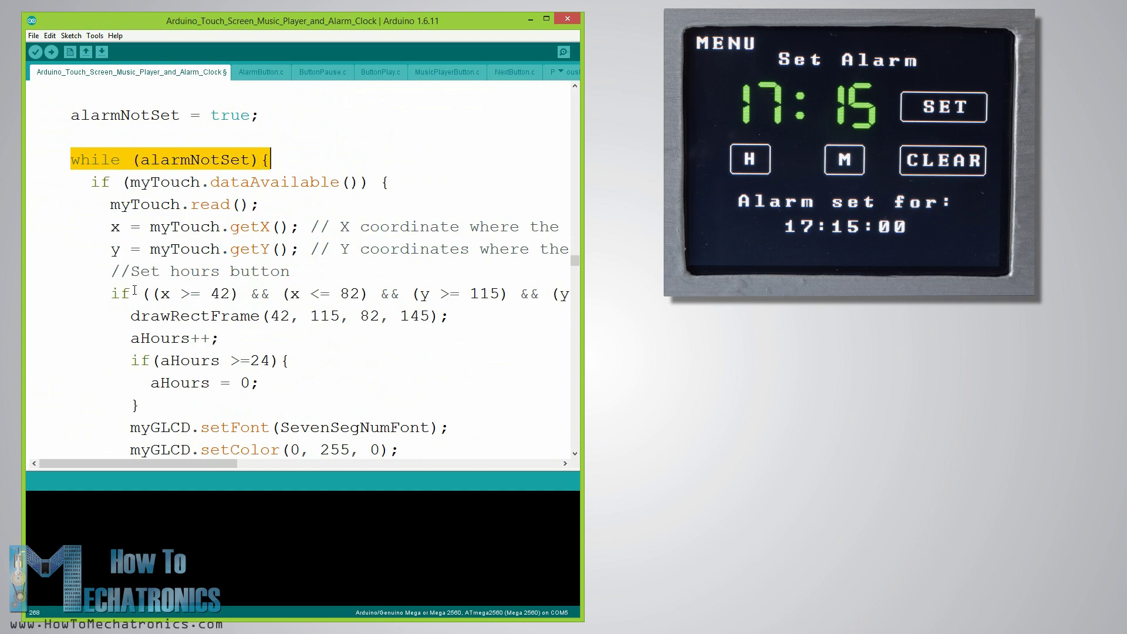
pyautogui.scroll(-1, 134, 291)
pyautogui.moveTo(113, 202)
pyautogui.mouseDown()
pyautogui.moveTo(290, 361)
pyautogui.moveTo(361, 405)
pyautogui.mouseUp()
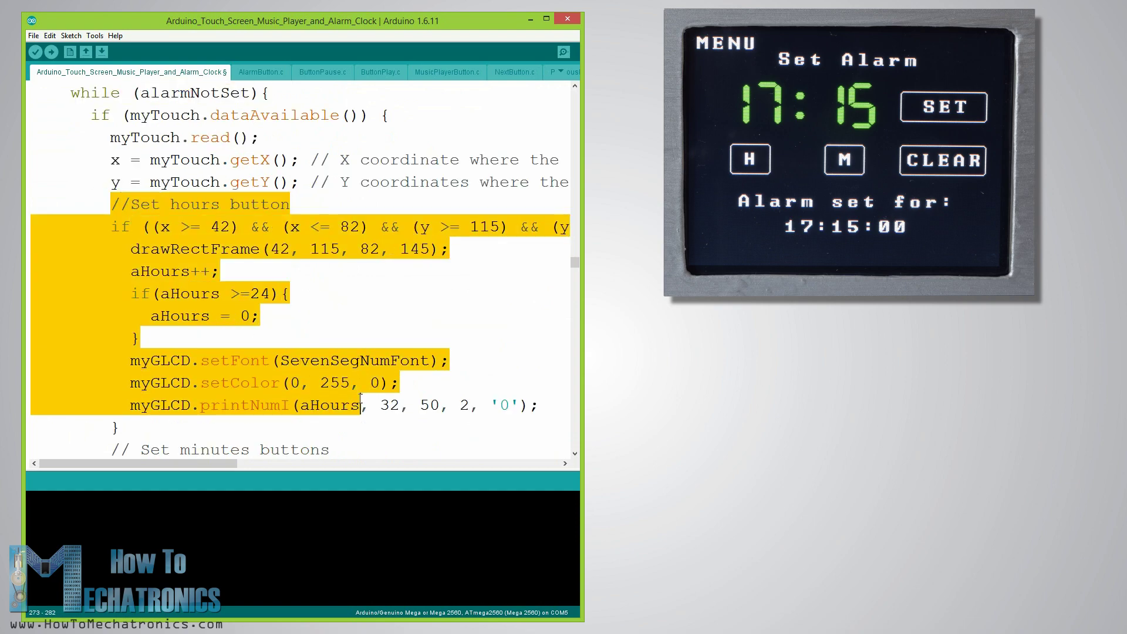
pyautogui.scroll(-4, 282, 353)
pyautogui.scroll(-2, 107, 216)
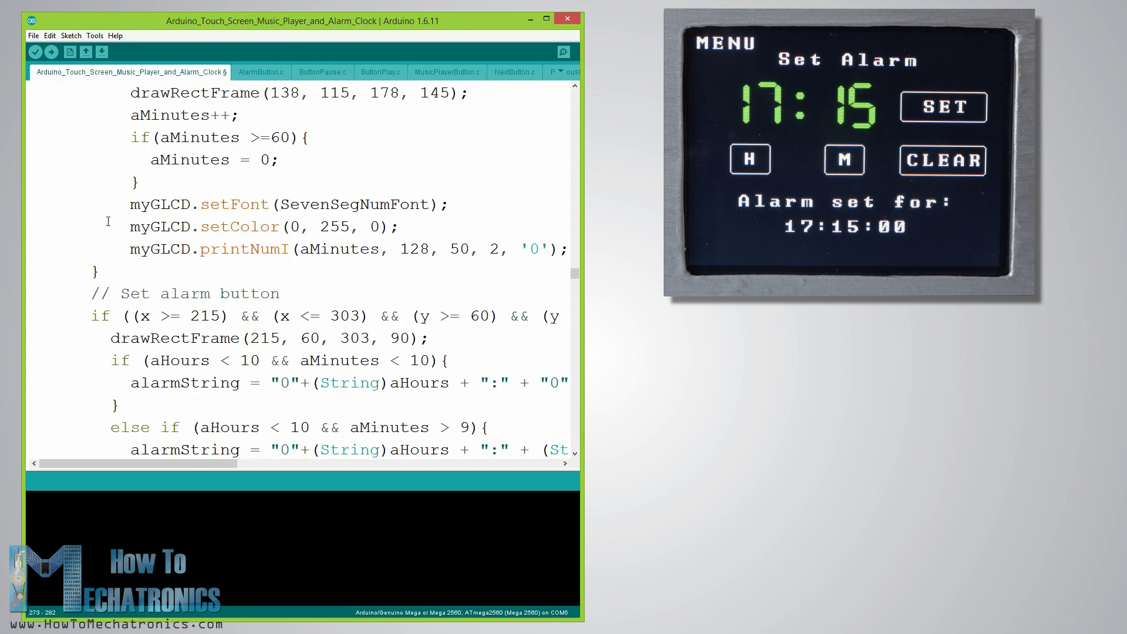
pyautogui.scroll(-1, 108, 220)
pyautogui.scroll(-2, 107, 226)
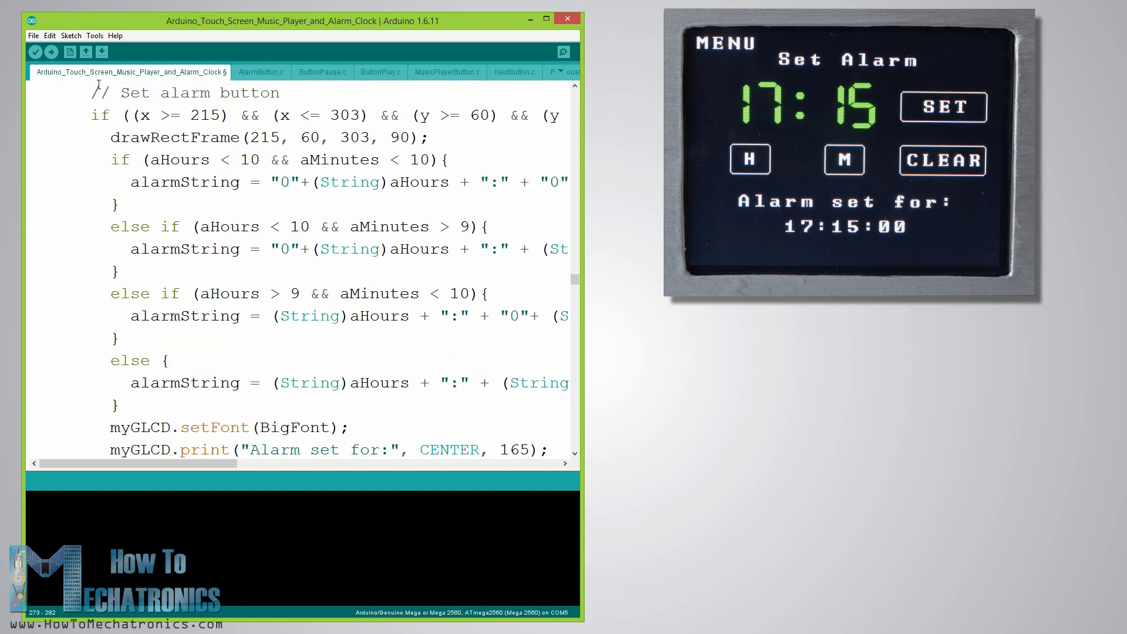
pyautogui.moveTo(93, 92); pyautogui.dragTo(218, 394)
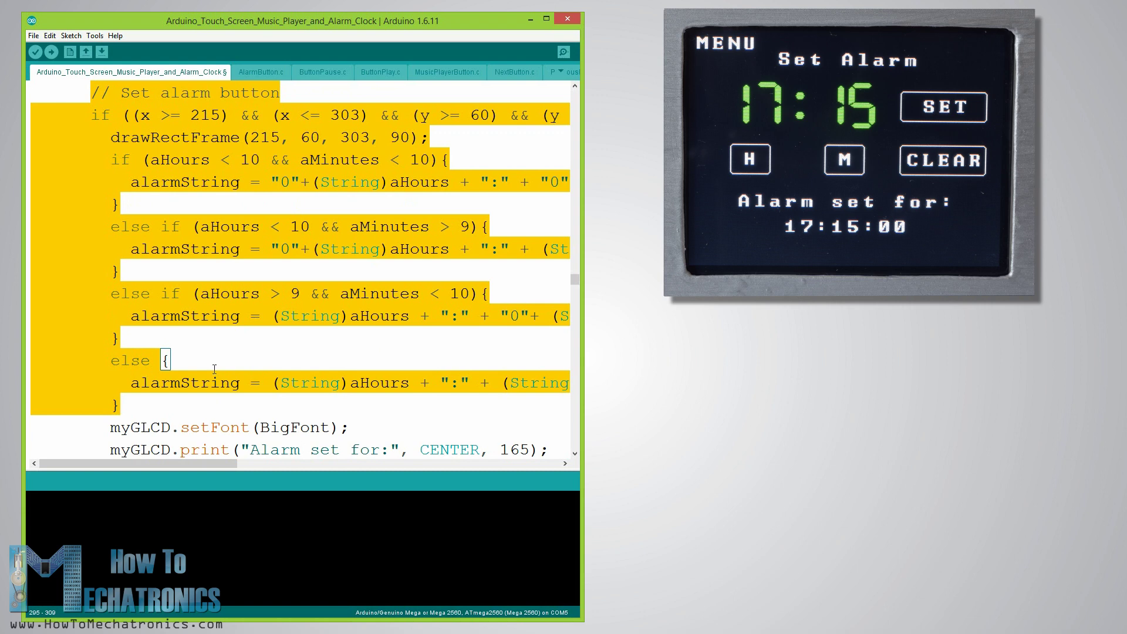
pyautogui.click(134, 182)
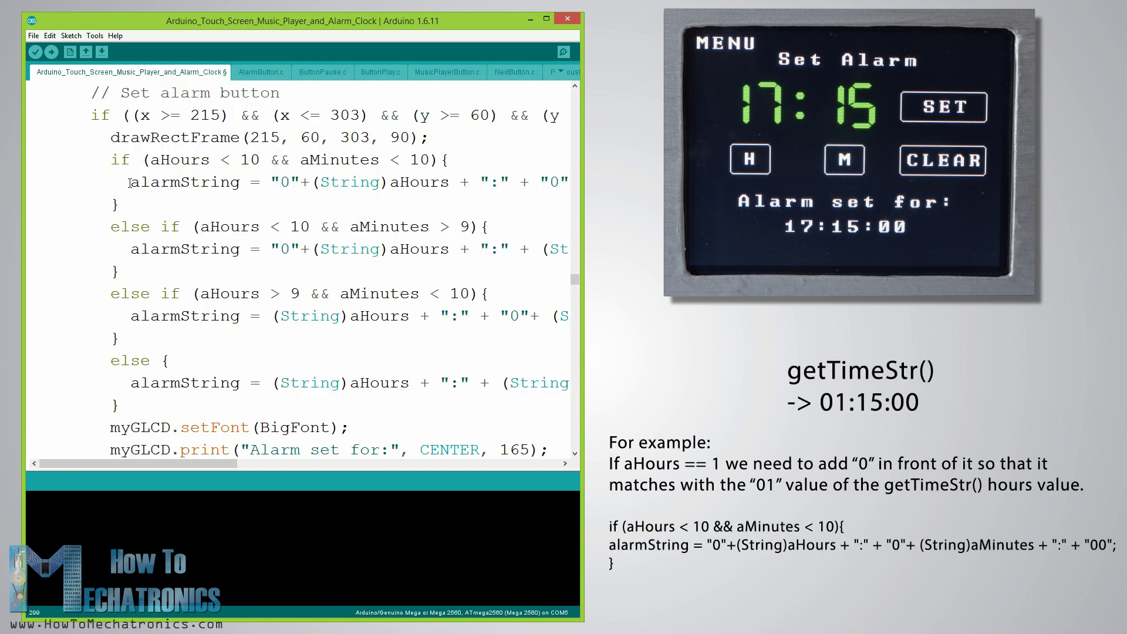
# Highlight the leading-zero aHours branch, all alarmString formatting branches, and the alarm print lines
pyautogui.moveTo(144, 182); pyautogui.dragTo(316, 183)
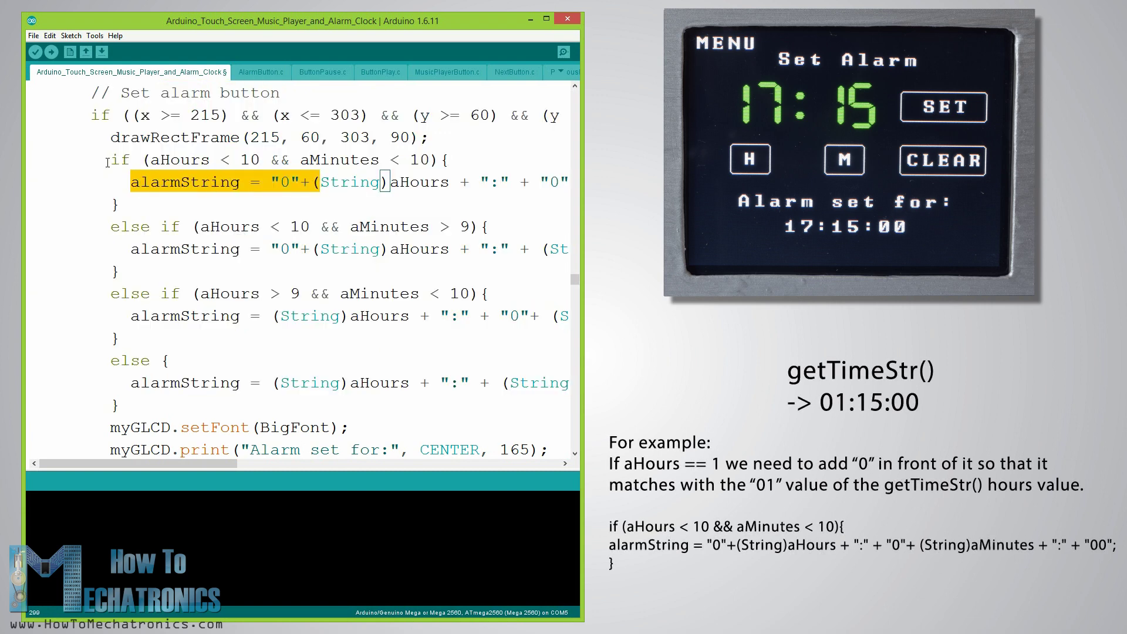
pyautogui.moveTo(107, 161); pyautogui.dragTo(212, 382)
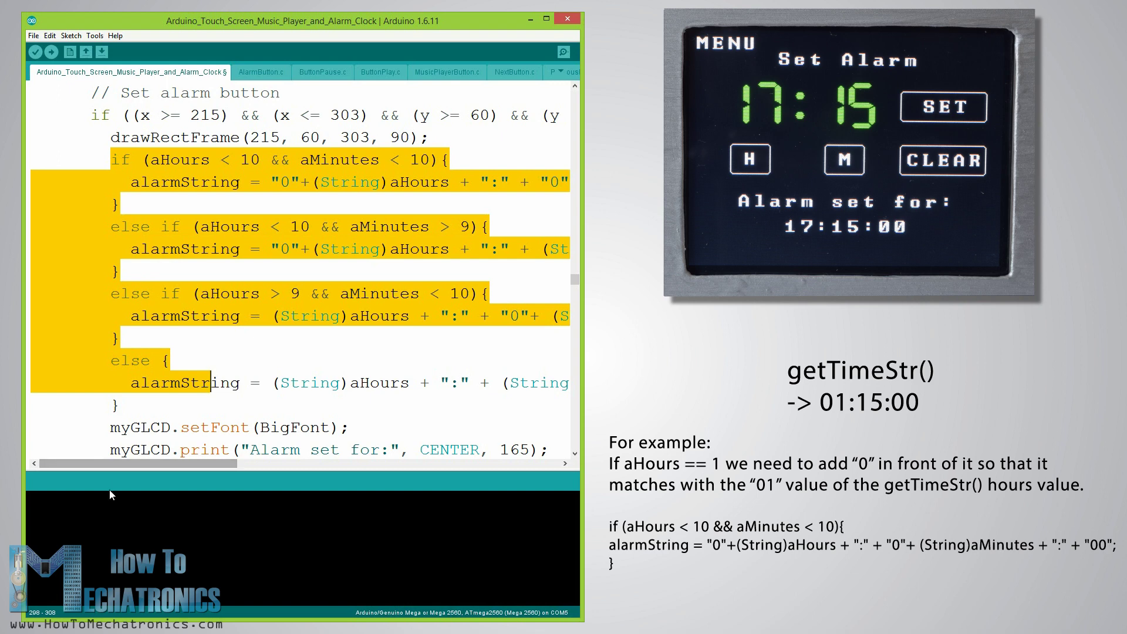
pyautogui.moveTo(123, 463)
pyautogui.mouseDown()
pyautogui.moveTo(257, 443)
pyautogui.moveTo(124, 427)
pyautogui.mouseUp()
pyautogui.click(144, 402)
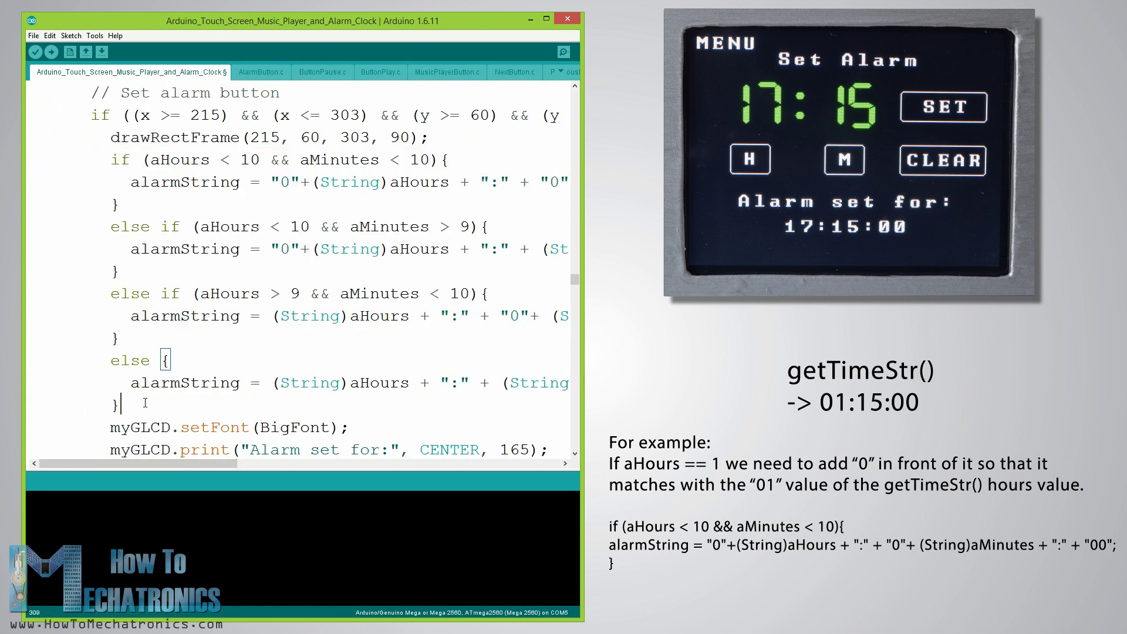
pyautogui.scroll(-2, 145, 403)
pyautogui.scroll(-1, 135, 319)
pyautogui.moveTo(111, 250); pyautogui.dragTo(497, 272)
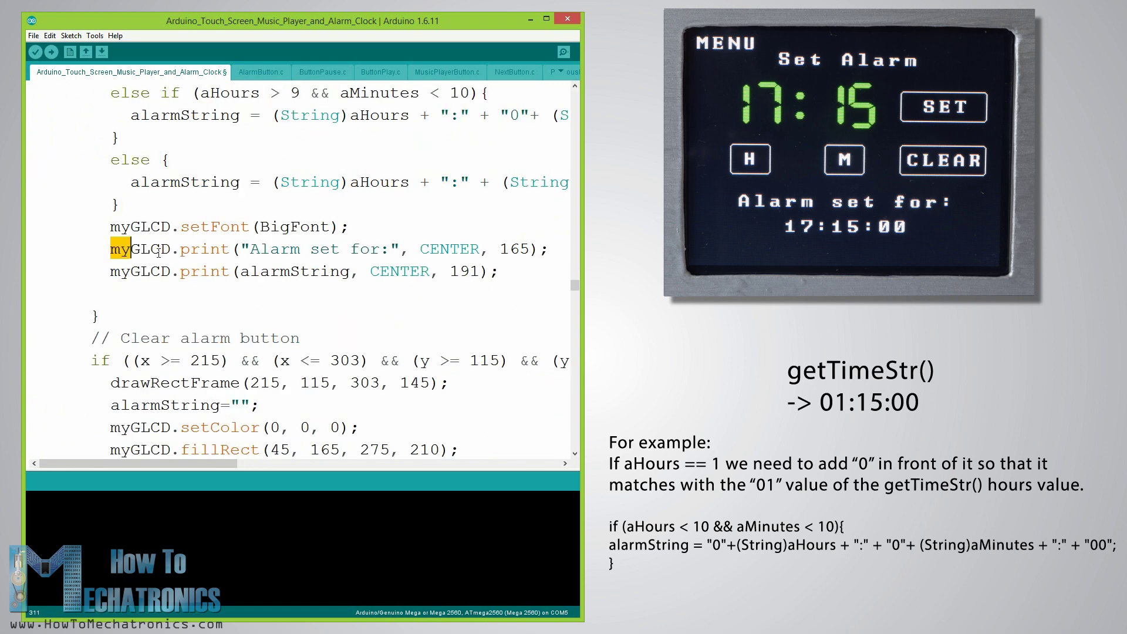
pyautogui.click(491, 272)
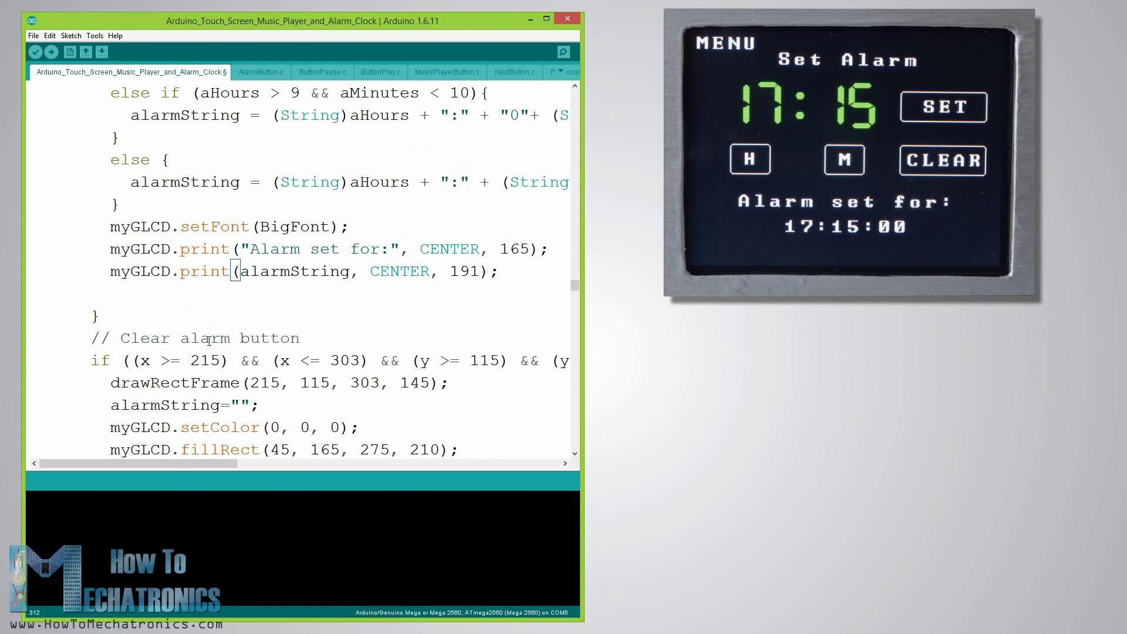
pyautogui.scroll(-2, 208, 340)
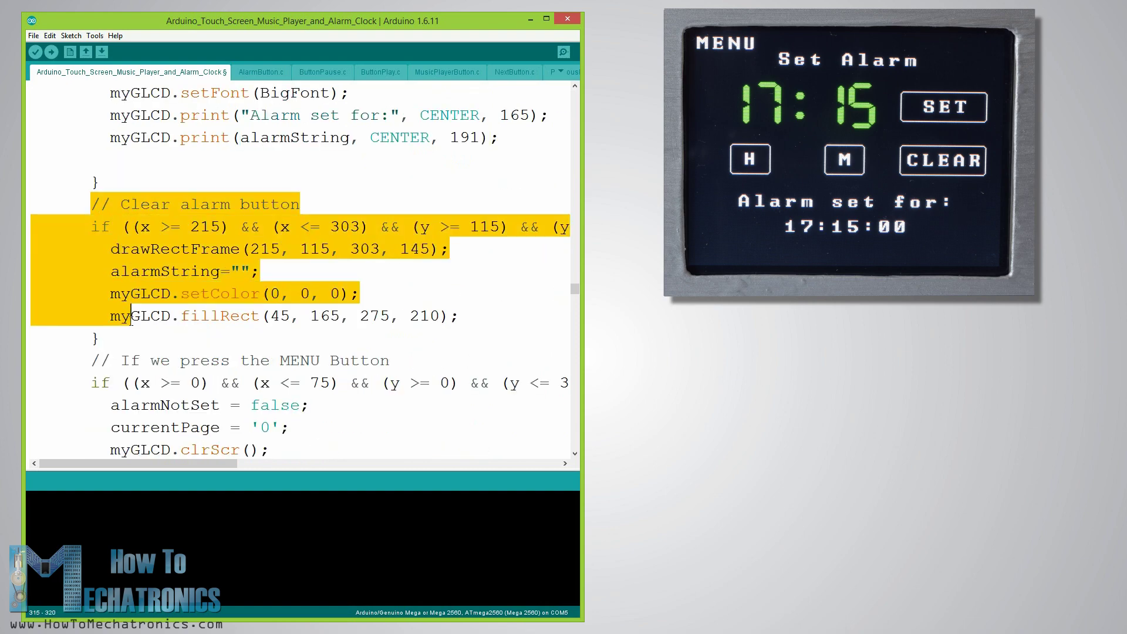
# Highlight the Clear alarm button code, the MENU button code and its home-screen drawing call
pyautogui.moveTo(92, 204); pyautogui.dragTo(101, 339)
pyautogui.click(149, 270)
pyautogui.moveTo(113, 272); pyautogui.dragTo(258, 272)
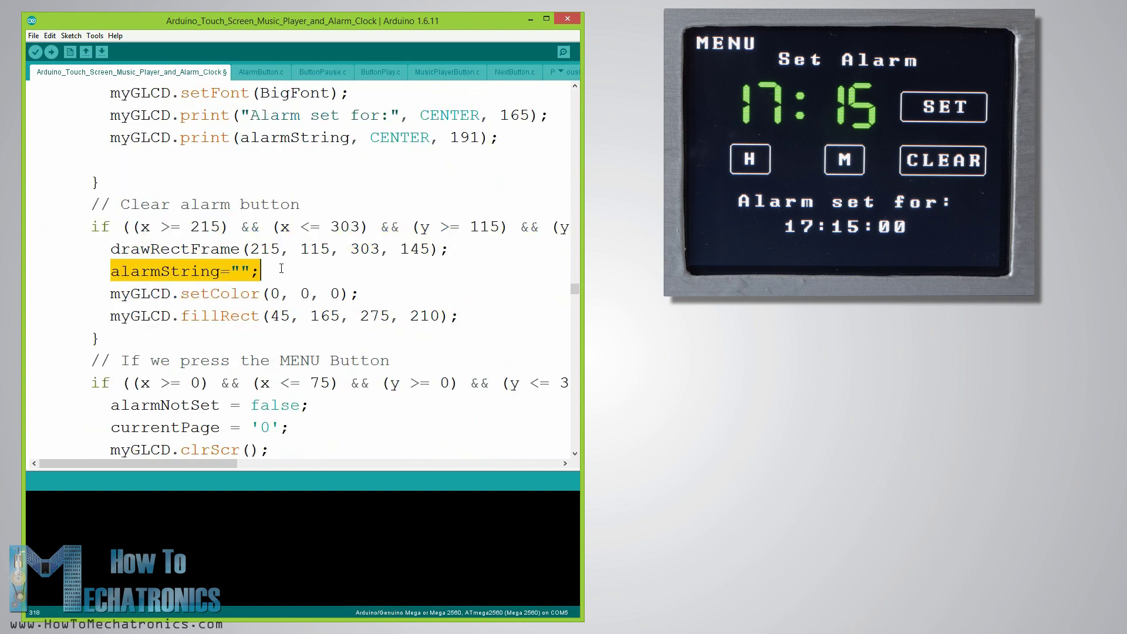
pyautogui.scroll(-2, 280, 271)
pyautogui.moveTo(93, 226); pyautogui.dragTo(134, 356)
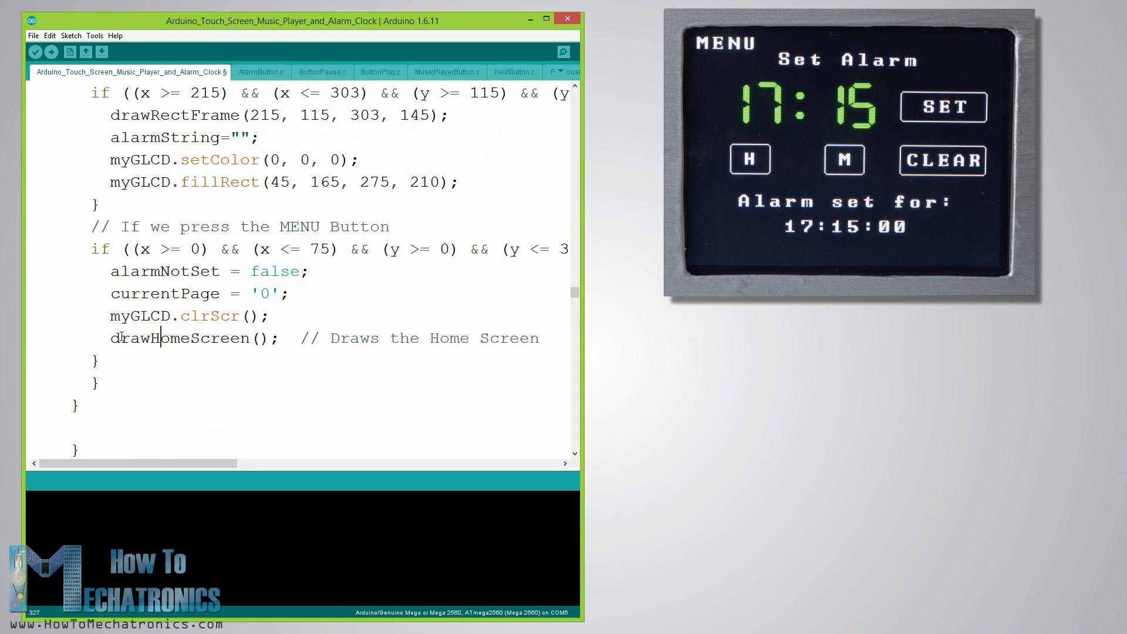
pyautogui.moveTo(110, 338); pyautogui.dragTo(280, 331)
pyautogui.scroll(-4, 281, 332)
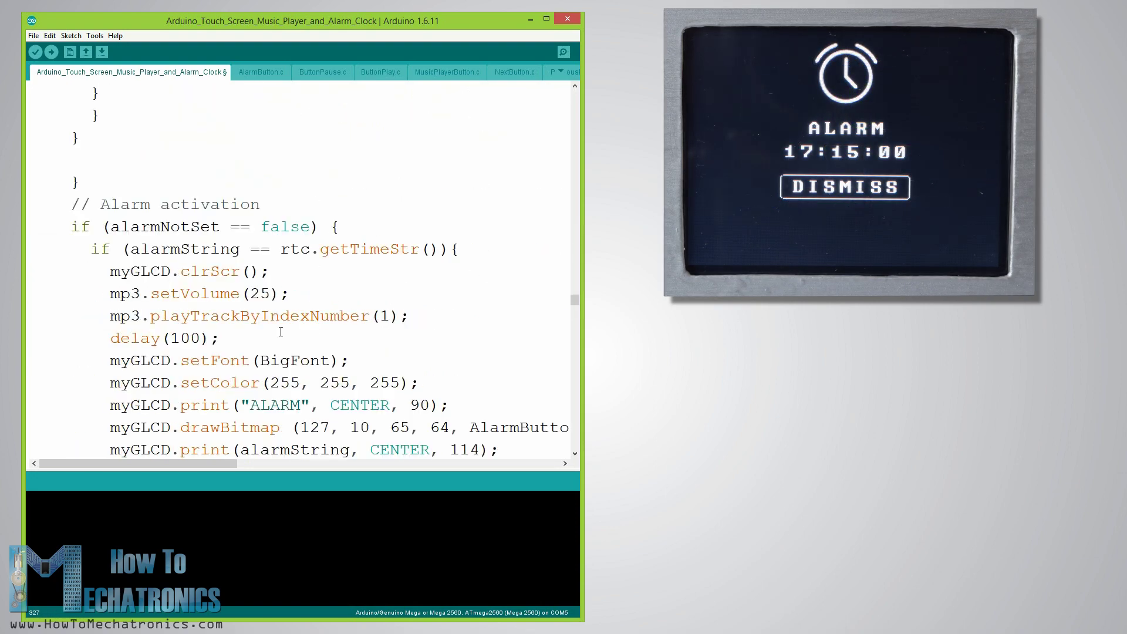
pyautogui.scroll(-1, 280, 332)
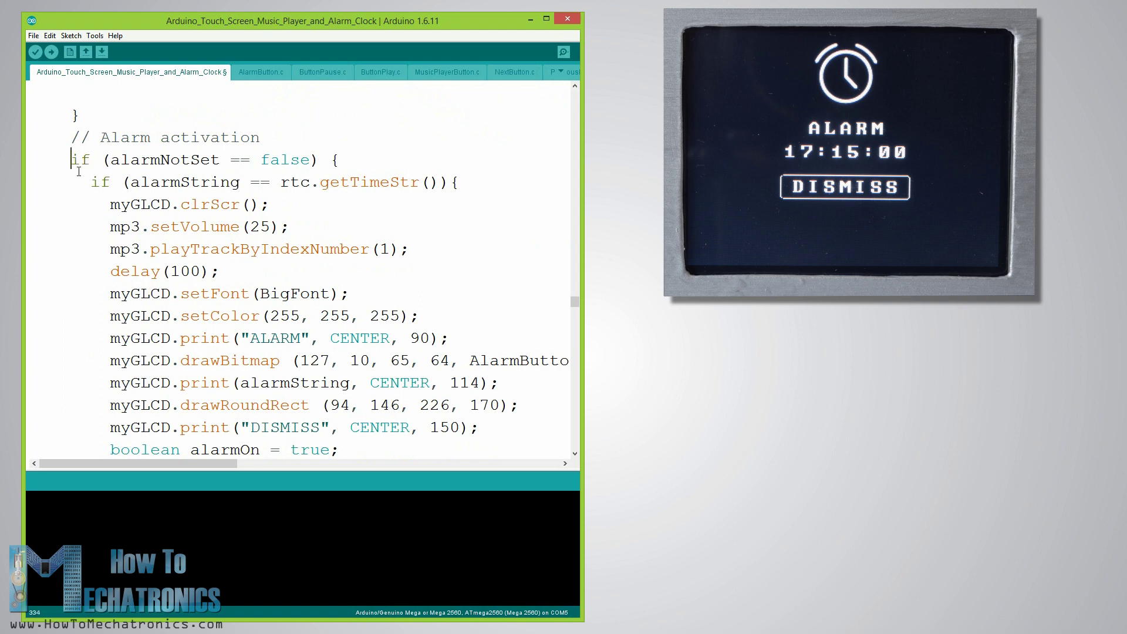
# Highlight the alarm-set check, the alarm-versus-current-time comparison and the alarm track playback line
pyautogui.moveTo(69, 159); pyautogui.dragTo(342, 155)
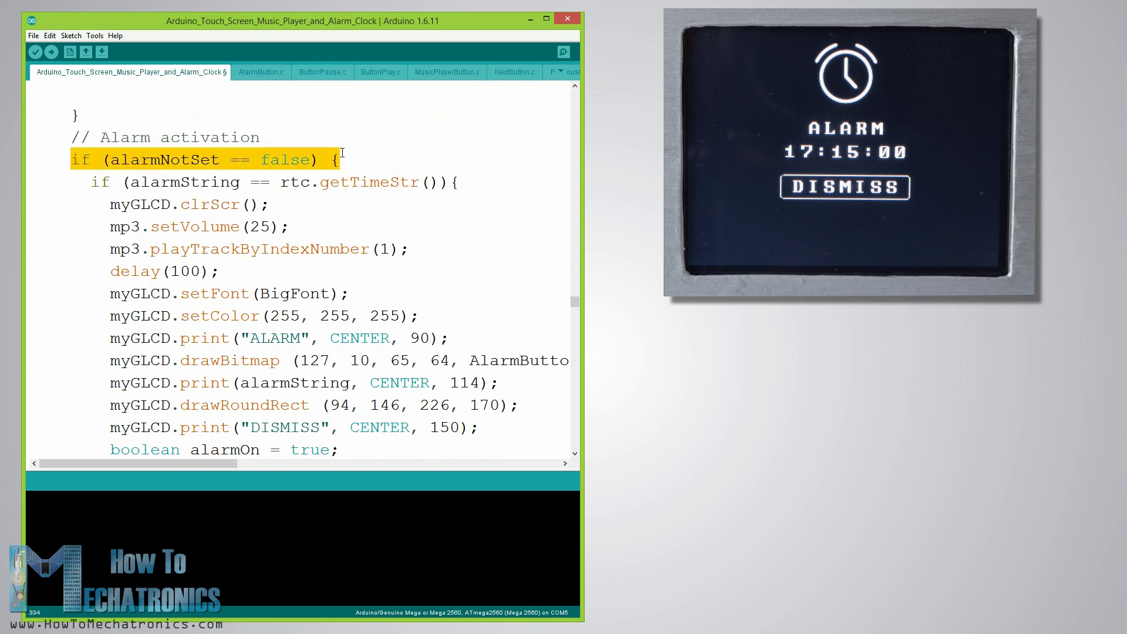
pyautogui.moveTo(86, 181); pyautogui.dragTo(471, 174)
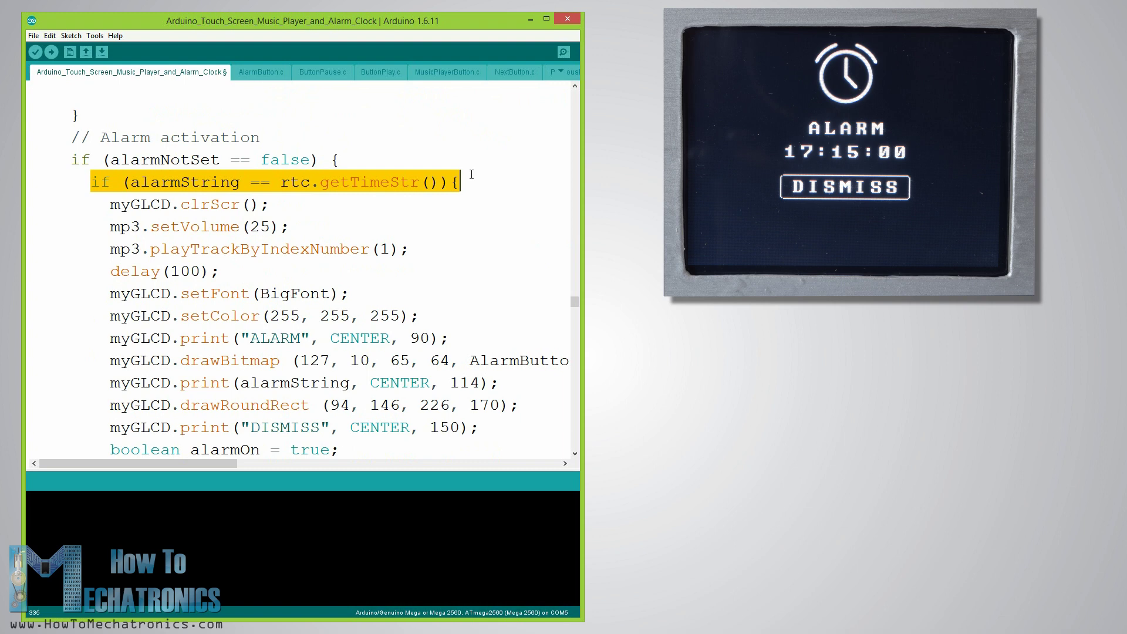
pyautogui.moveTo(108, 250); pyautogui.dragTo(425, 250)
pyautogui.moveTo(109, 226); pyautogui.dragTo(292, 226)
pyautogui.scroll(-3, 296, 227)
pyautogui.scroll(-3, 295, 226)
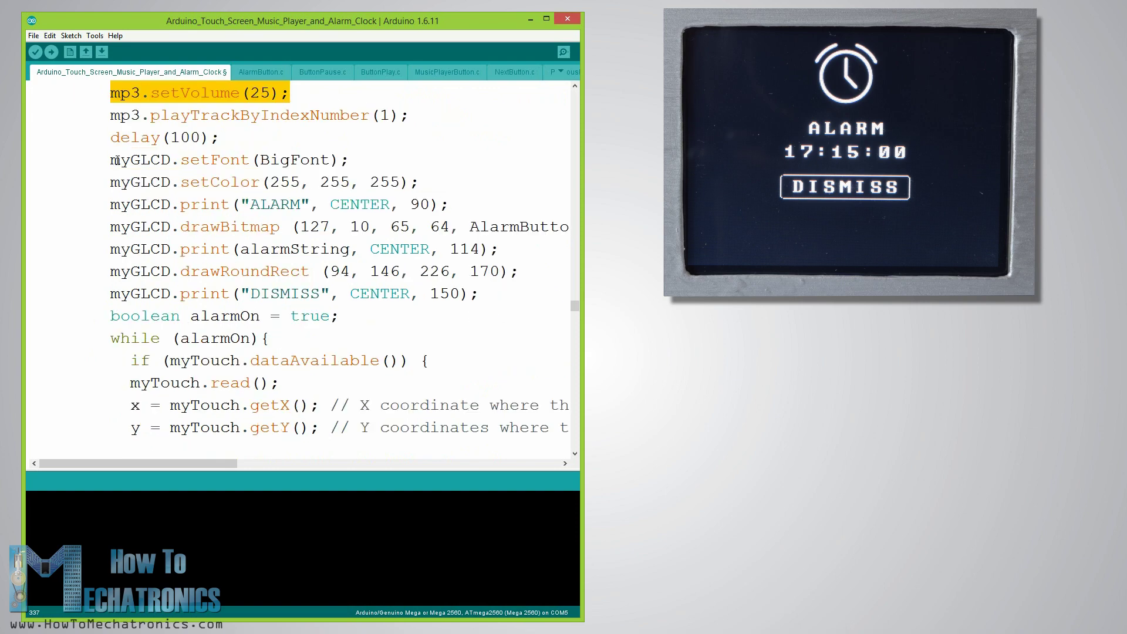
# Highlight the ALARM screen drawing lines, the alarm-on line and mp3.stopPlayback()
pyautogui.moveTo(110, 160)
pyautogui.mouseDown()
pyautogui.moveTo(377, 294)
pyautogui.moveTo(501, 291)
pyautogui.mouseUp()
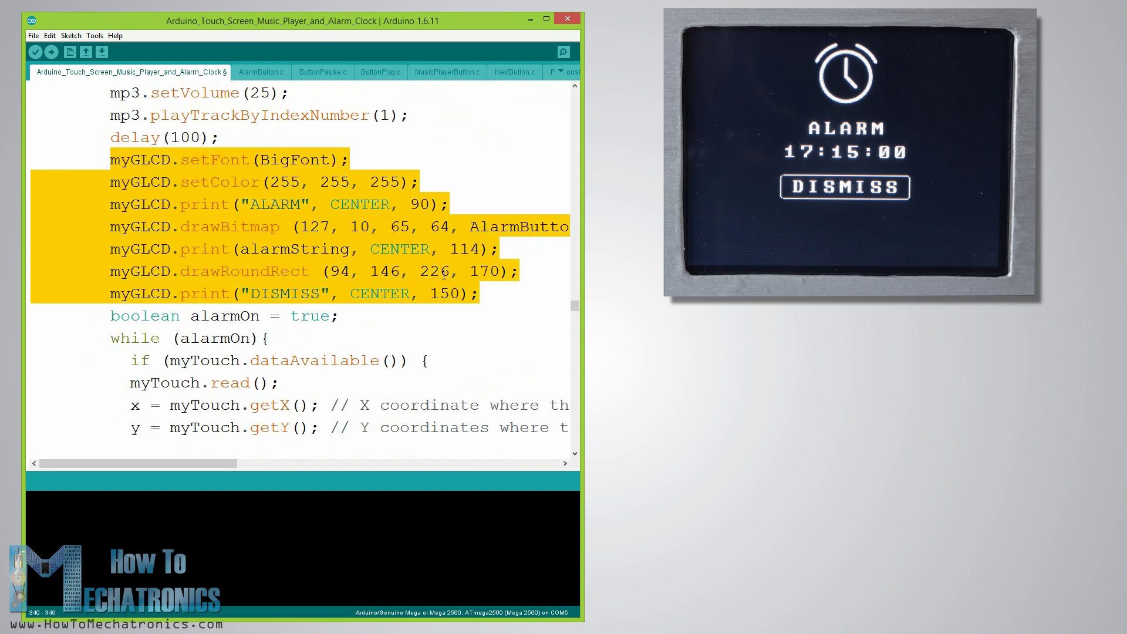
pyautogui.scroll(-2, 443, 274)
pyautogui.moveTo(107, 182); pyautogui.dragTo(352, 178)
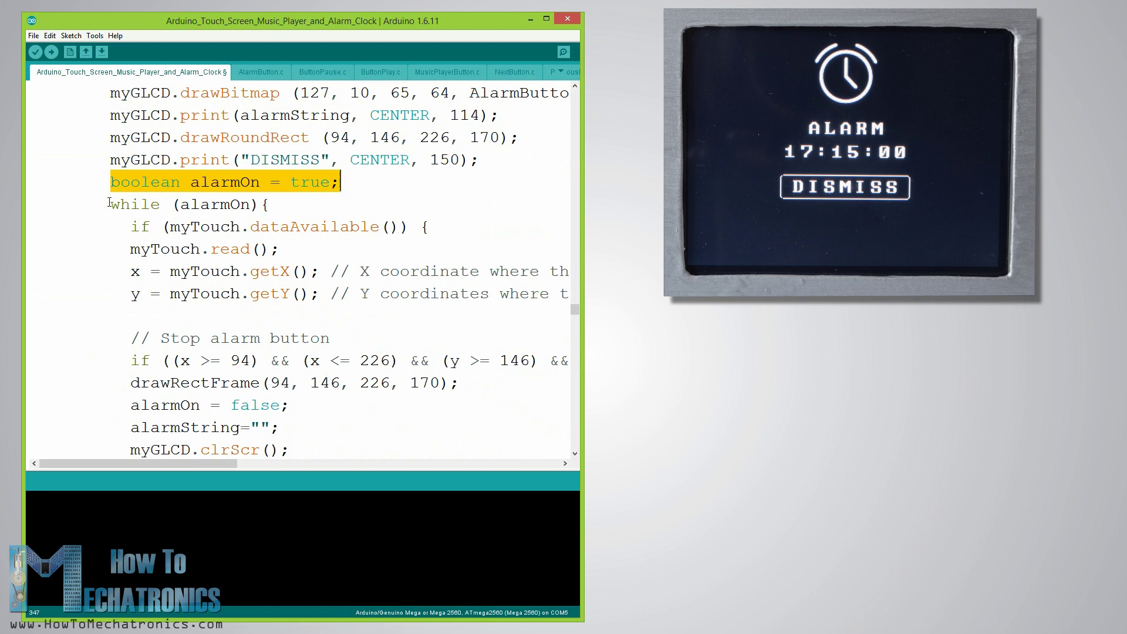
pyautogui.moveTo(110, 203); pyautogui.dragTo(270, 203)
pyautogui.scroll(-1, 271, 203)
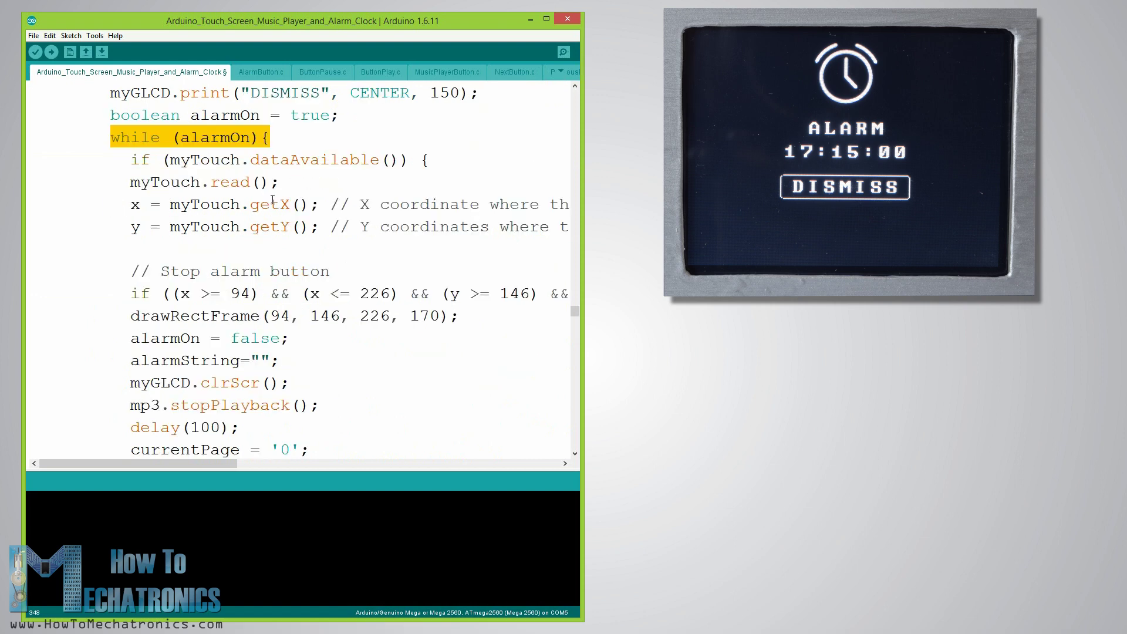
pyautogui.scroll(-1, 271, 203)
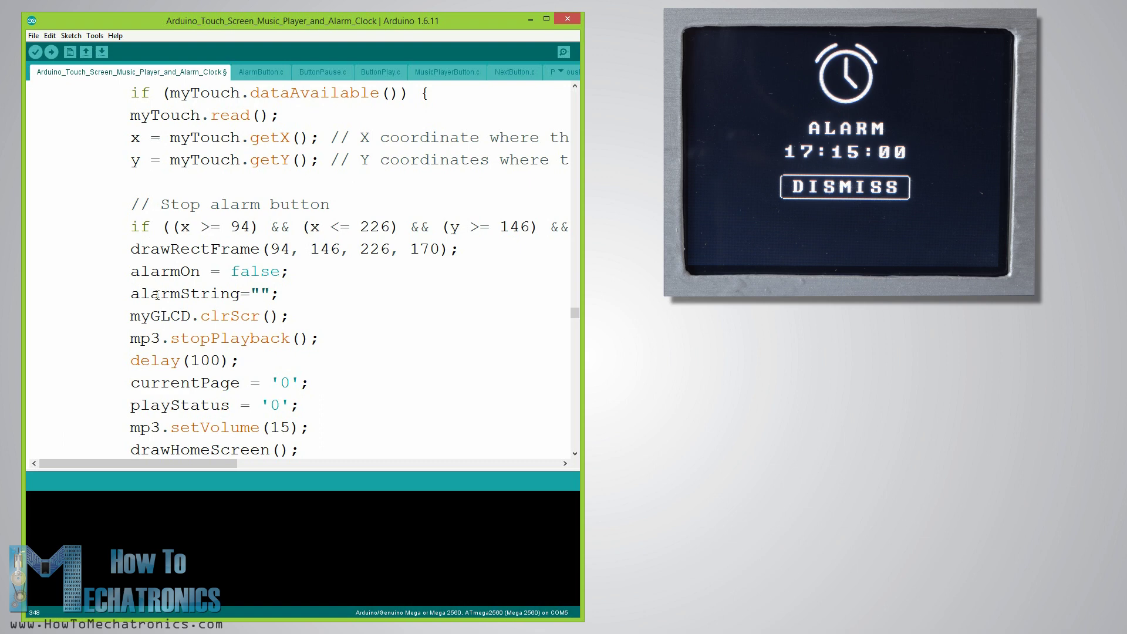
pyautogui.moveTo(130, 338); pyautogui.dragTo(320, 339)
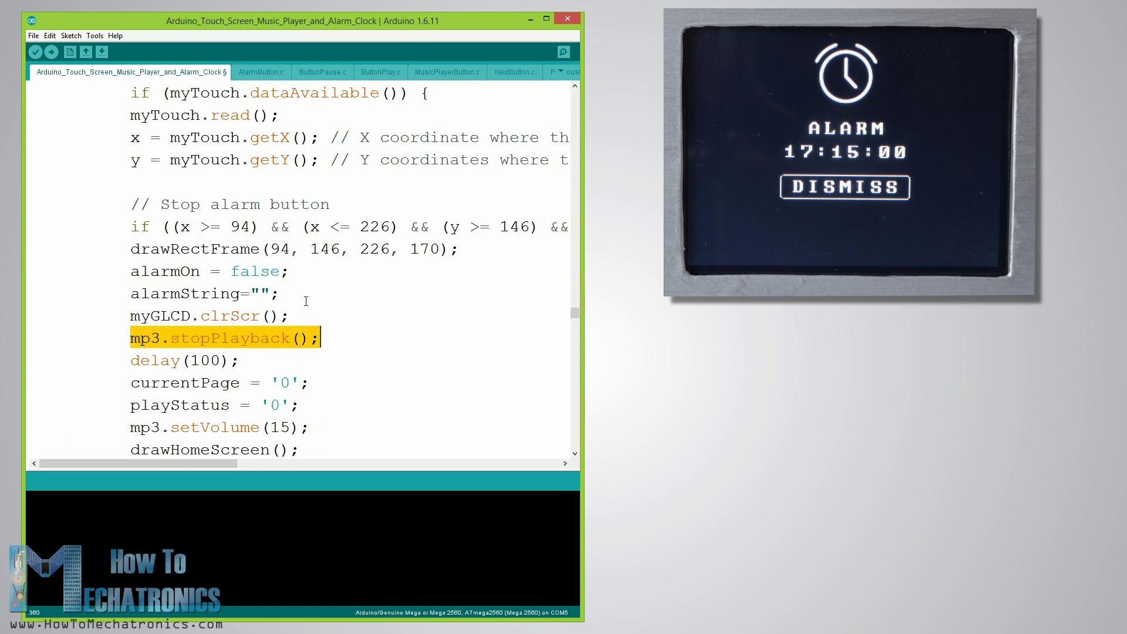
pyautogui.scroll(-3, 209, 201)
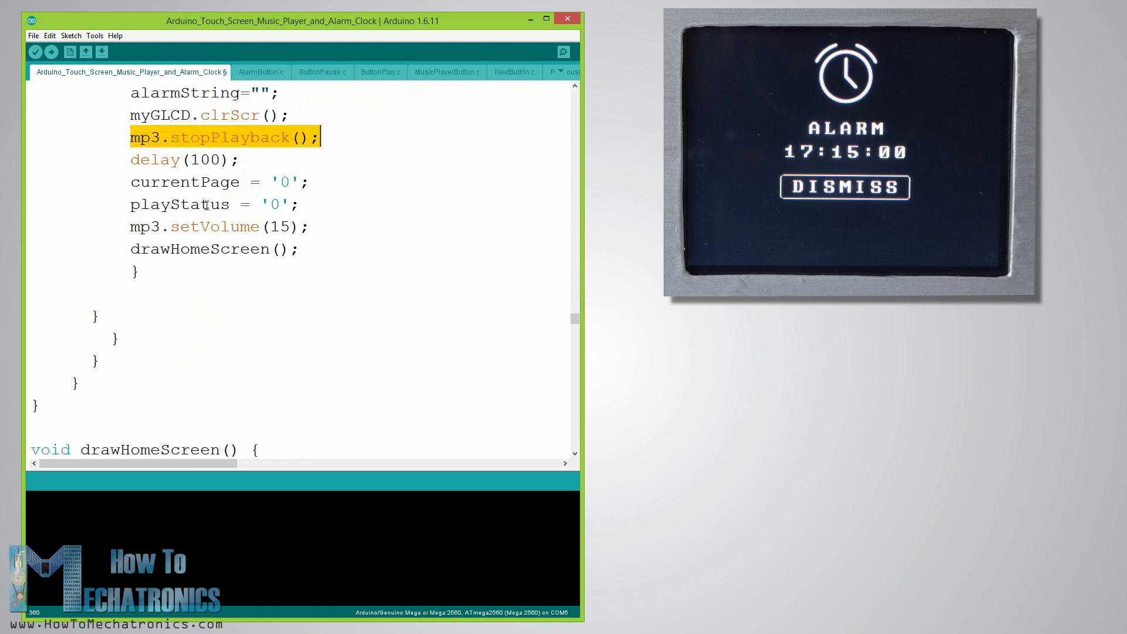
pyautogui.scroll(-1, 203, 209)
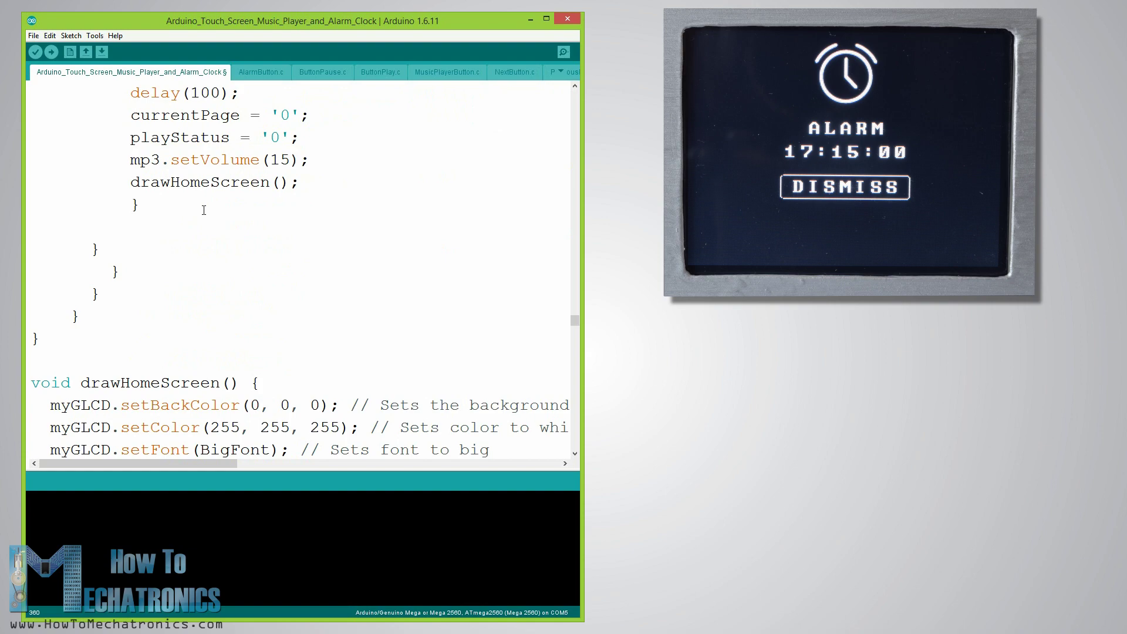